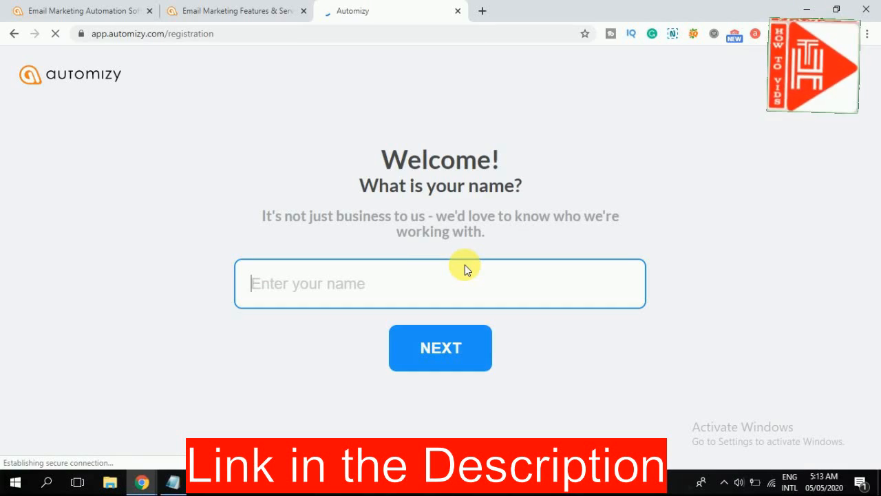
- Complete the account registration with the owner's name, a store platform, the account password and agreement to the terms
click(454, 278)
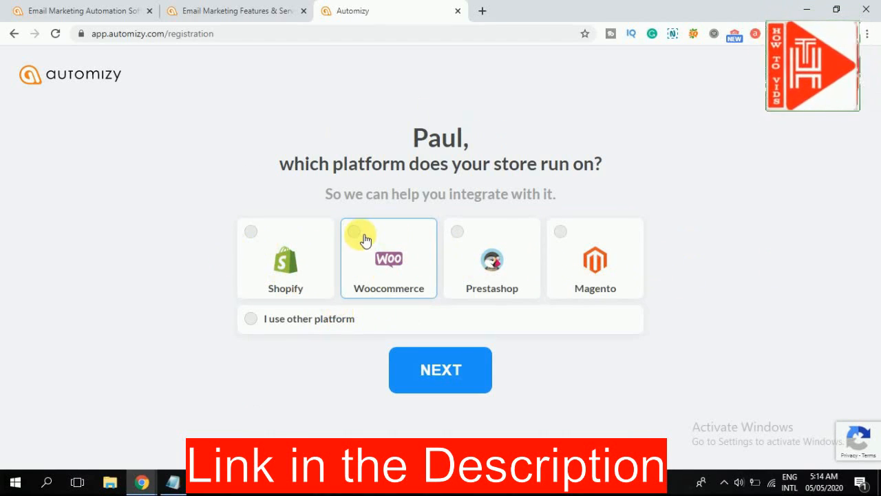
click(344, 255)
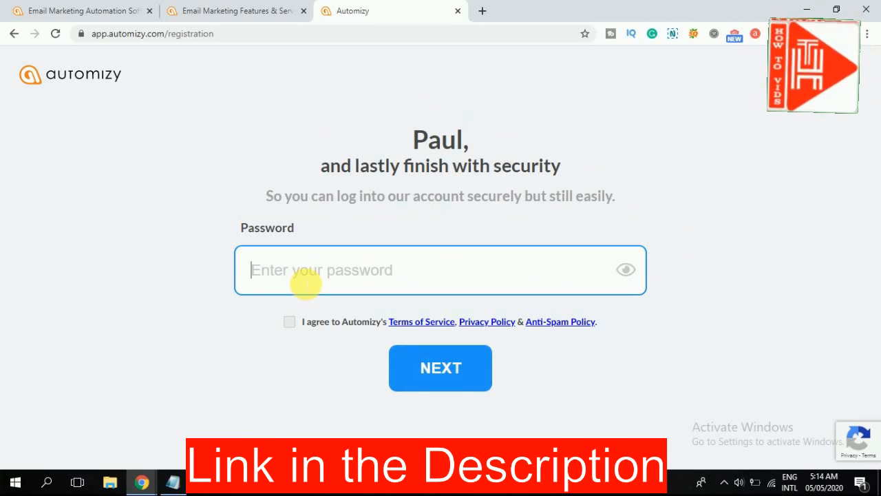
text(a)
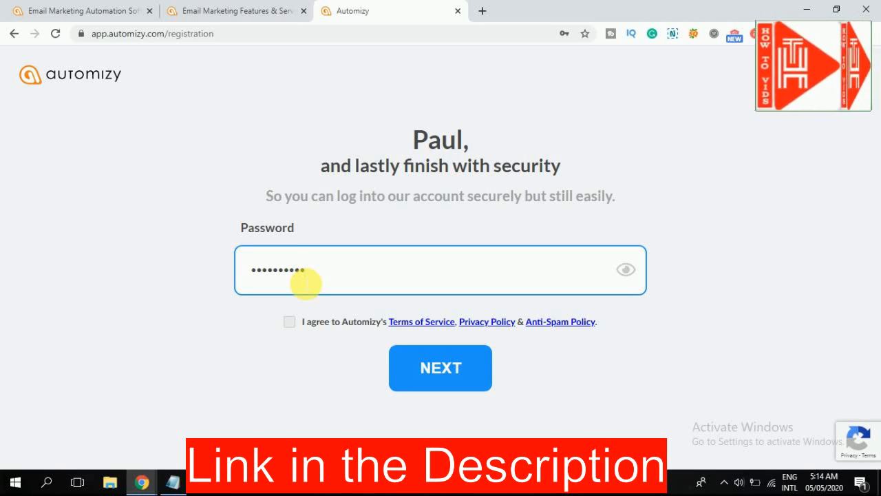
click(290, 323)
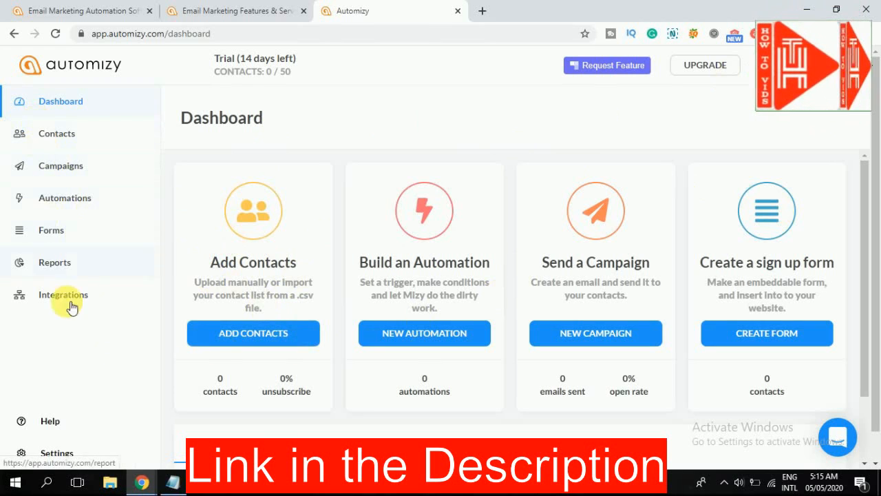
- Create a contact list named "howtovids's list" and add one contact with an e-mail address
click(205, 281)
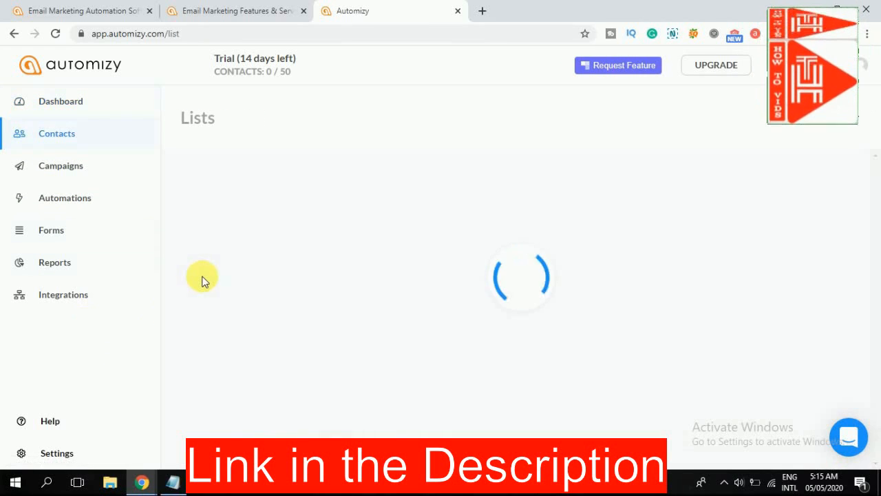
click(500, 378)
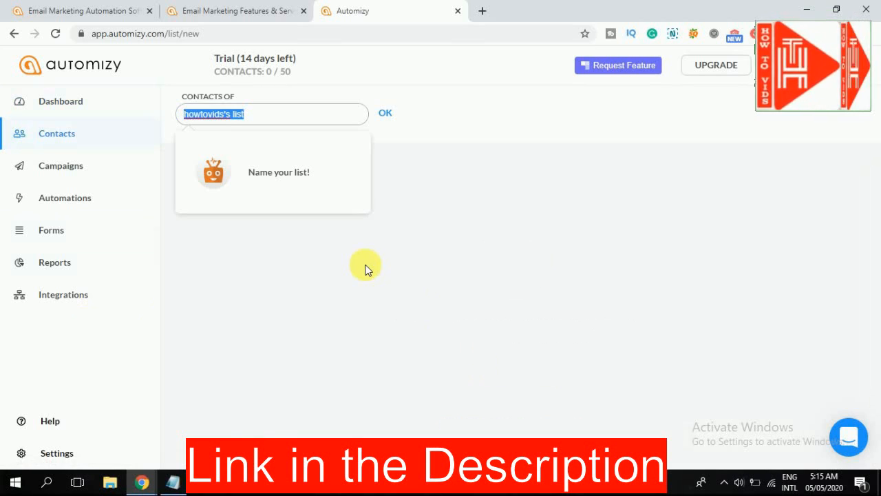
click(390, 115)
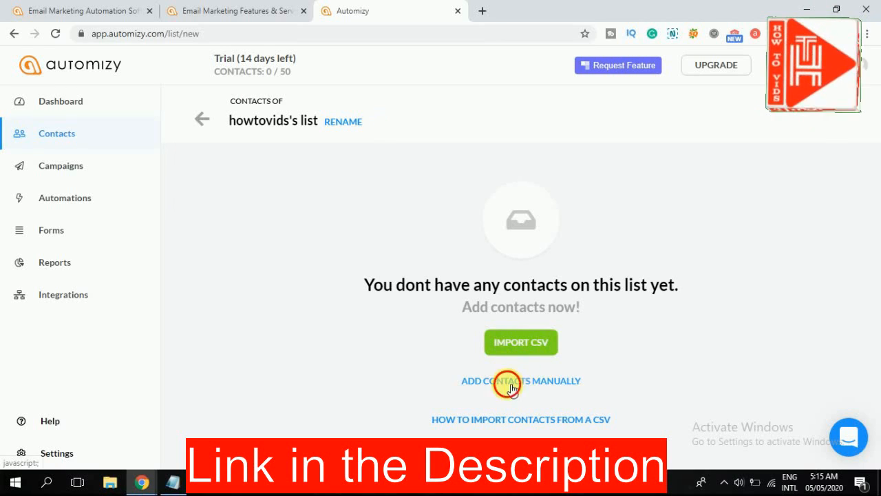
click(510, 387)
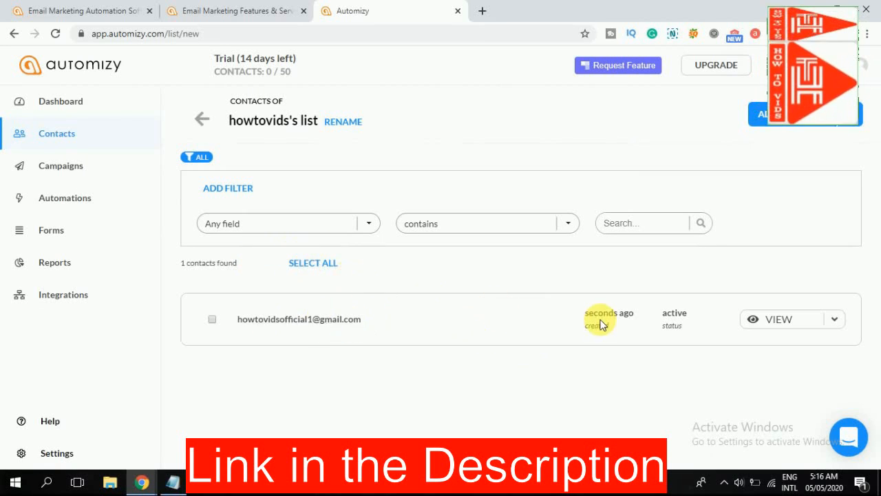
- Examine the field, condition and search options for filtering the contacts in howtovids's list
click(257, 231)
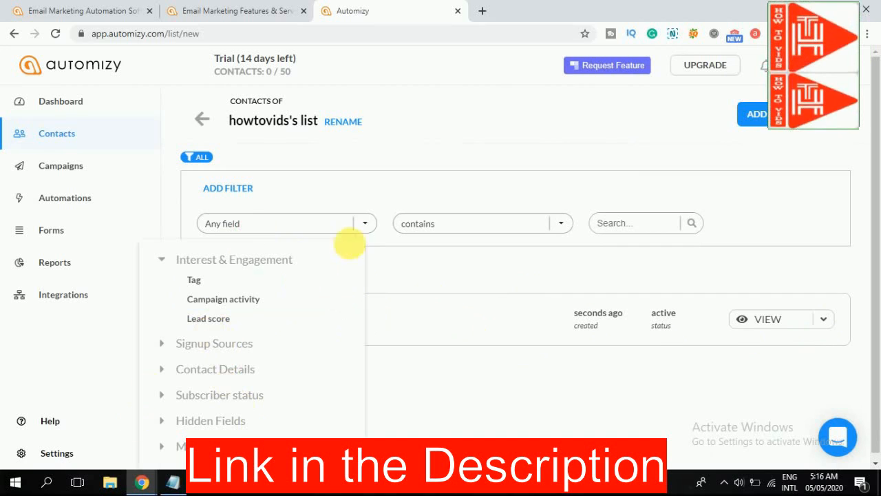
click(430, 223)
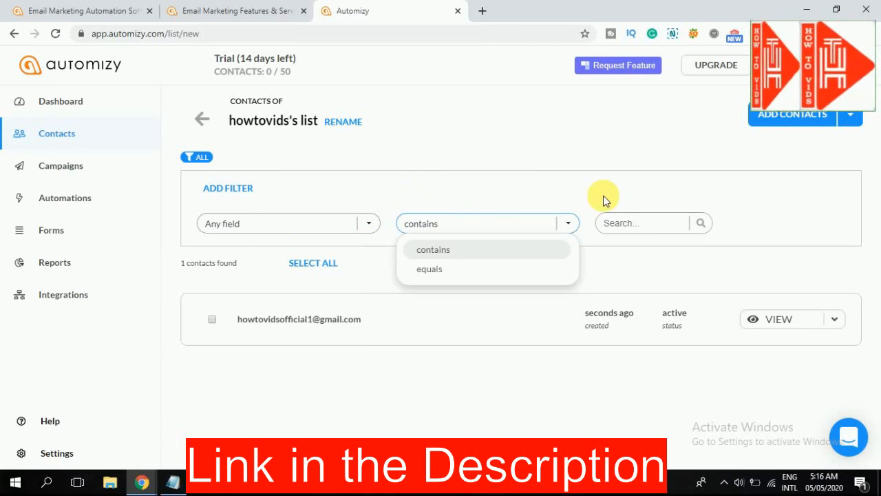
click(664, 230)
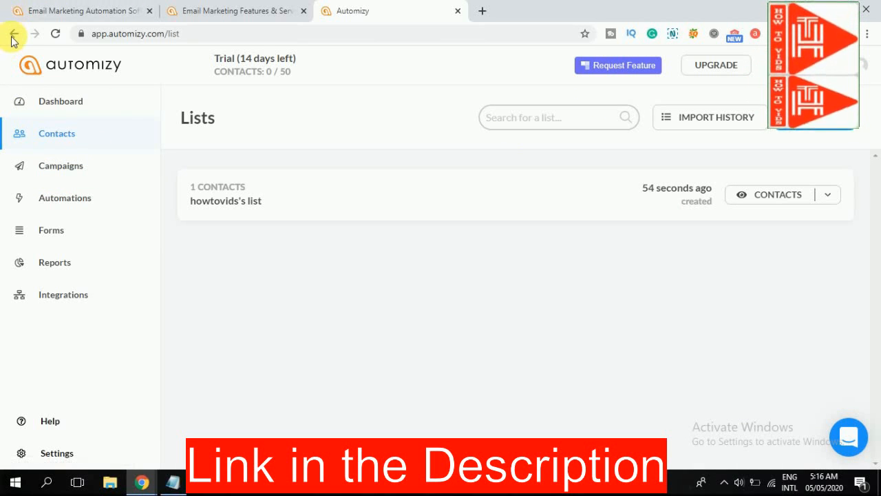
- Start a newsletter campaign using the "Thank you for subscribing" design from the pre-made templates
click(77, 169)
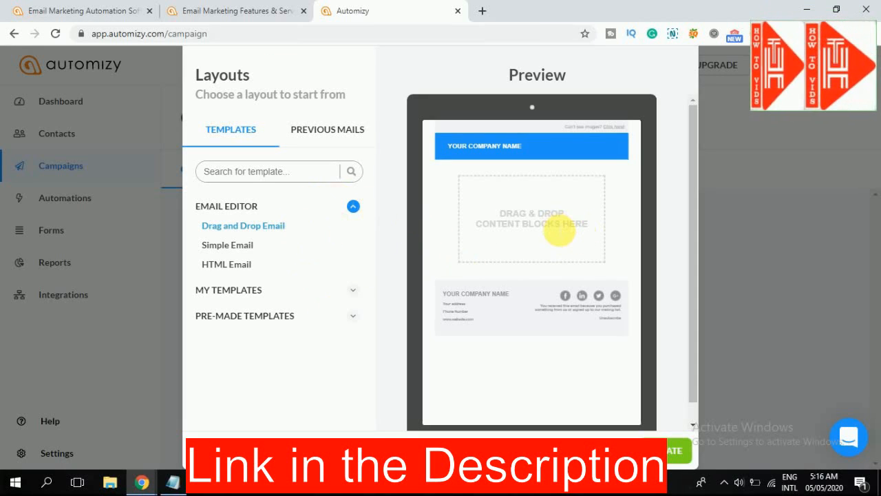
click(252, 246)
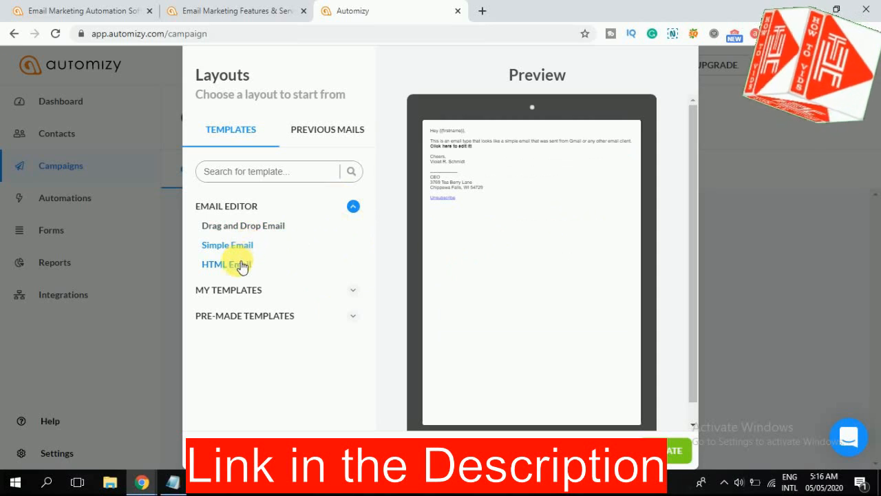
click(243, 266)
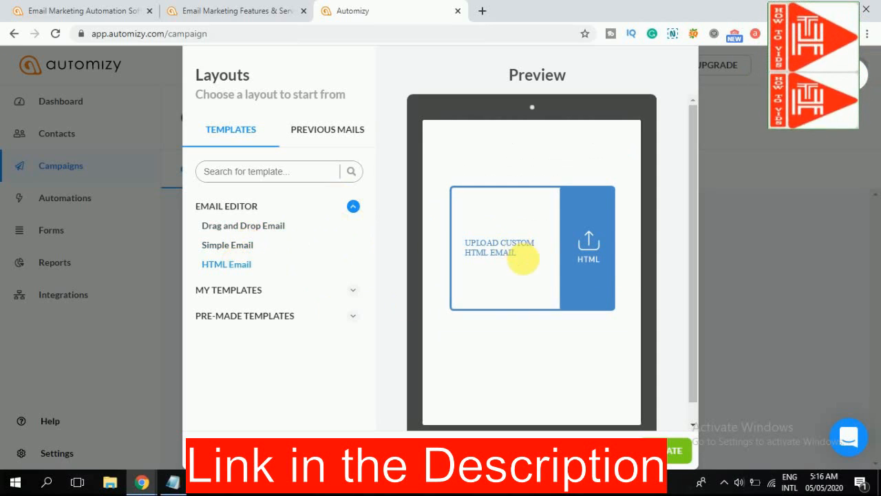
click(245, 315)
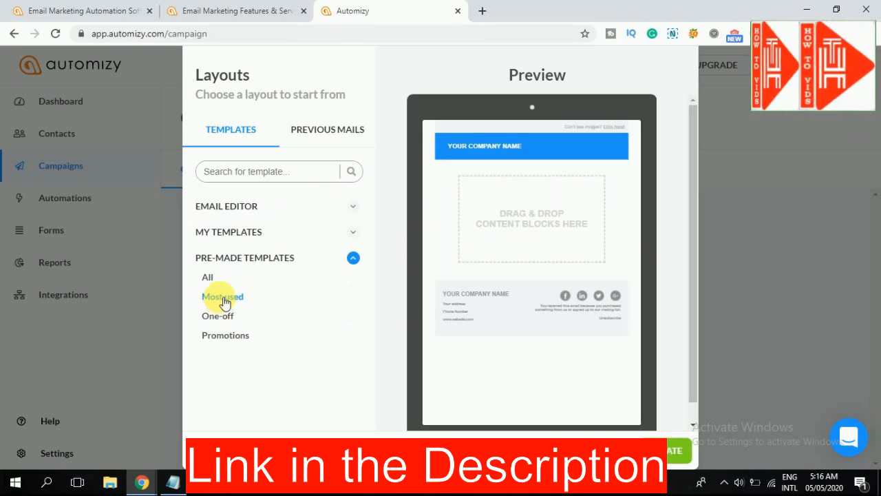
click(215, 279)
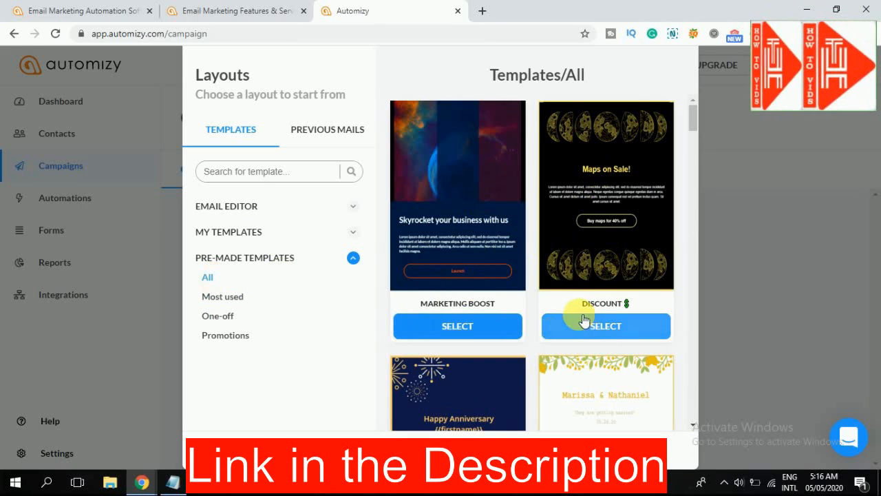
scroll(584, 321, down, 2)
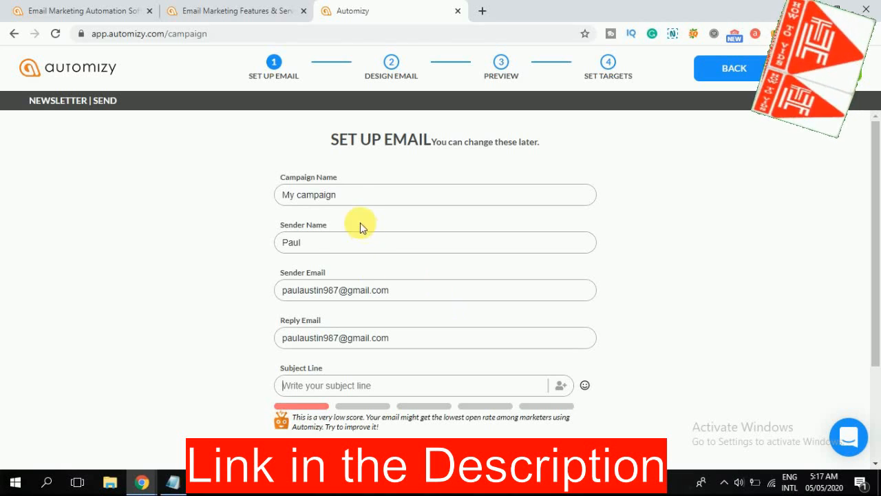
- Enable A/B testing of subject lines with "Thanks for Subscribing" as subject A and fill in subject B
scroll(364, 310, down, 2)
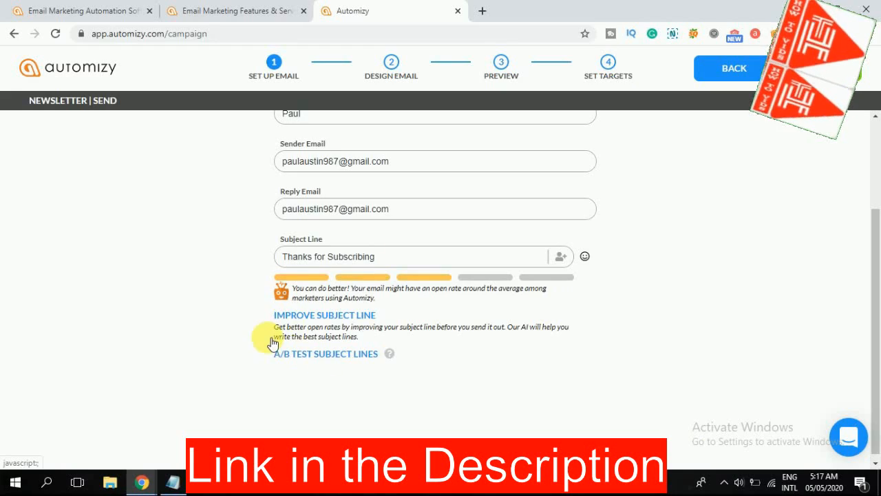
click(279, 353)
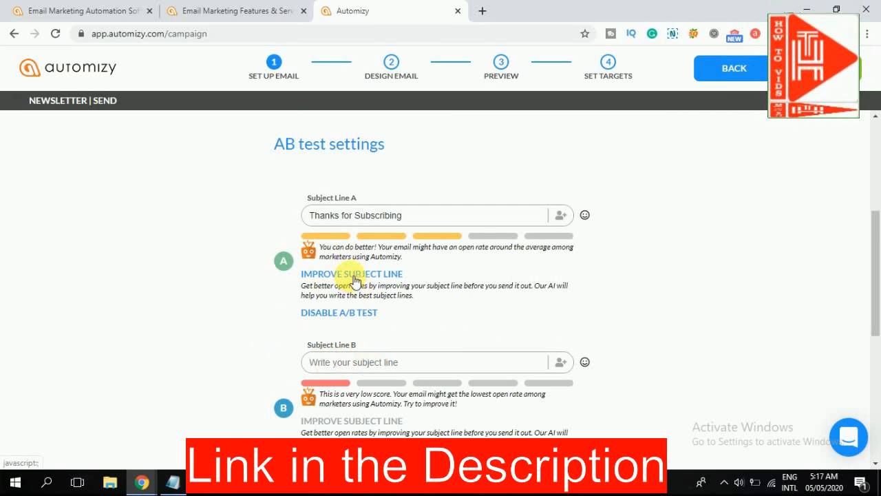
scroll(355, 281, down, 1)
click(369, 297)
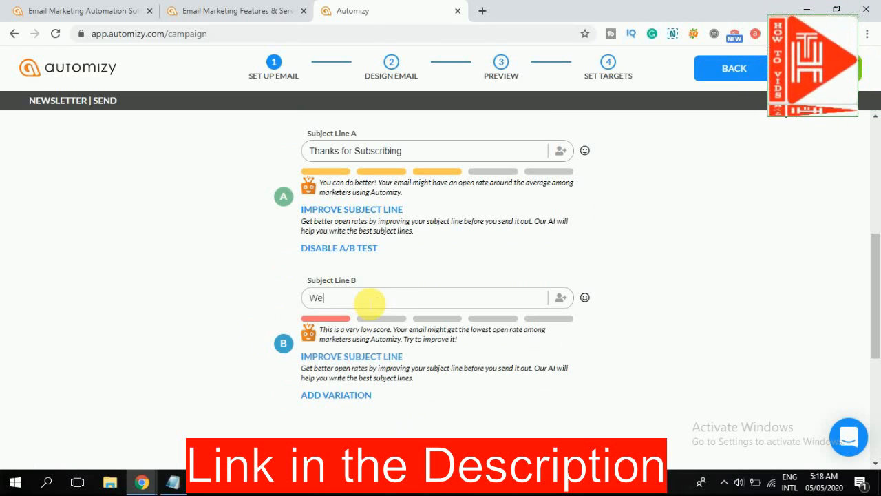
- Try manual winner selection for the A/B test and switch back to automatic selection based on open rate
scroll(363, 262, down, 4)
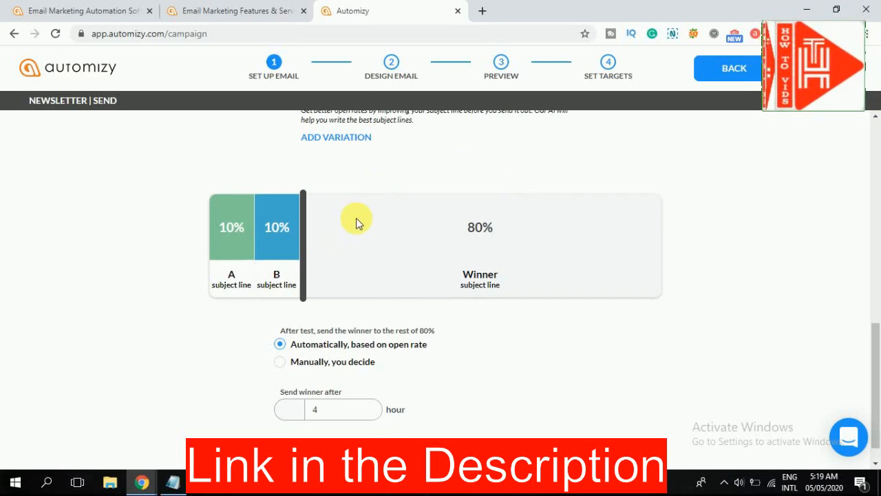
click(281, 367)
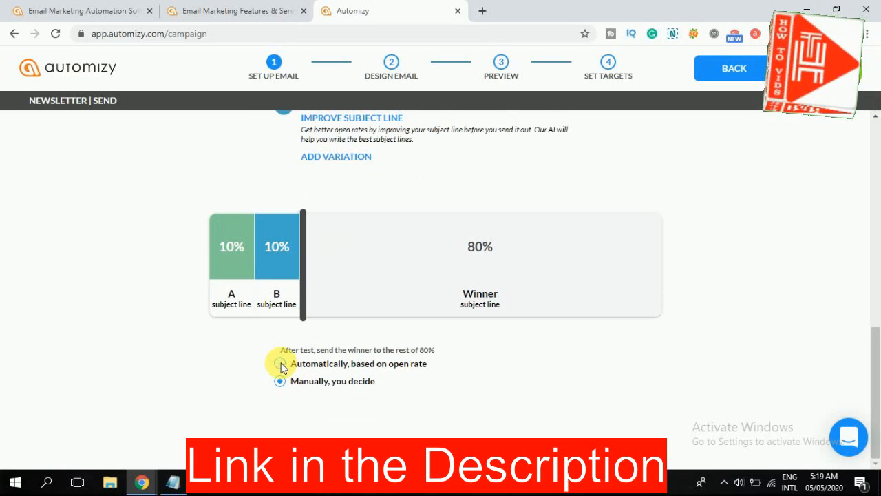
click(281, 365)
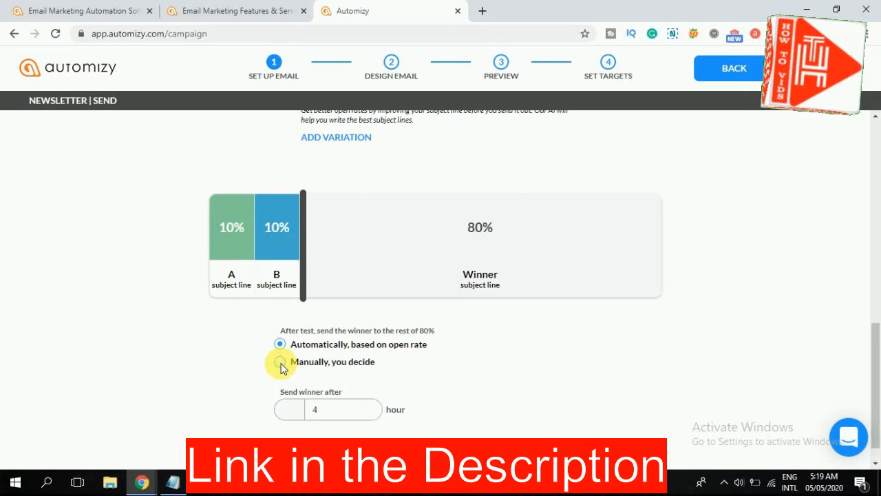
scroll(234, 338, down, 1)
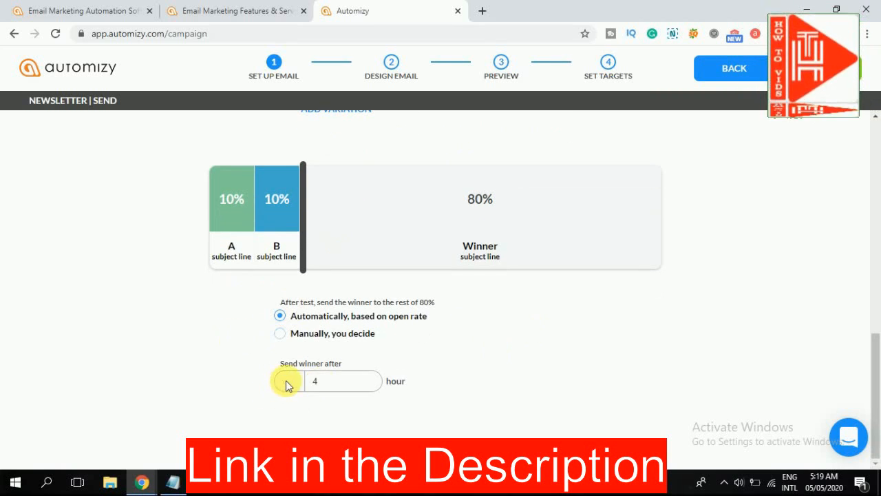
scroll(386, 220, up, 15)
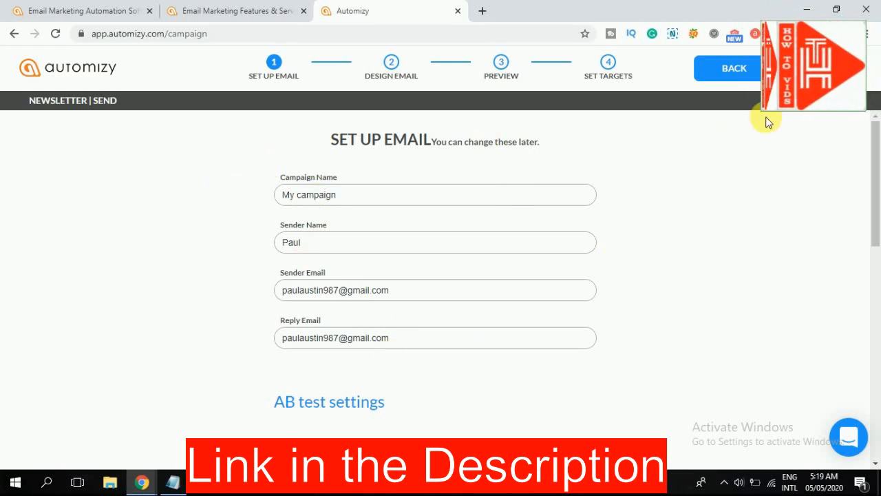
- Continue to the email design stage and set the template's paper width to Full Width
click(821, 68)
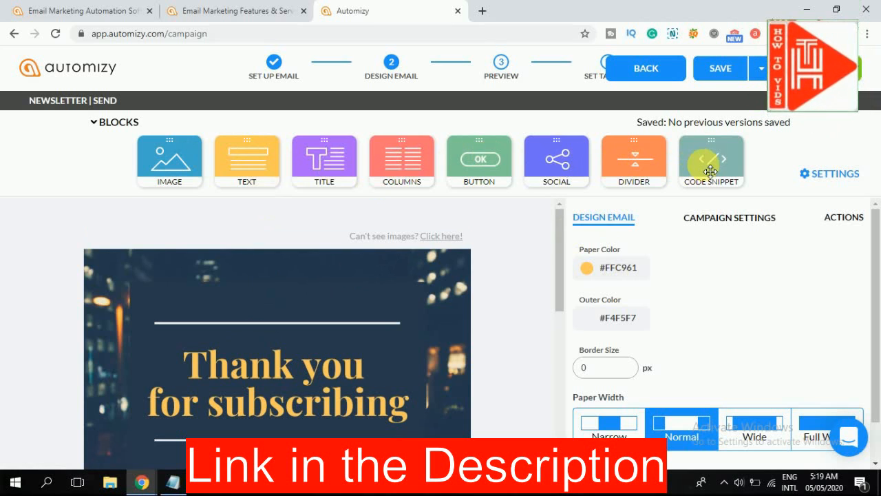
scroll(365, 267, down, 4)
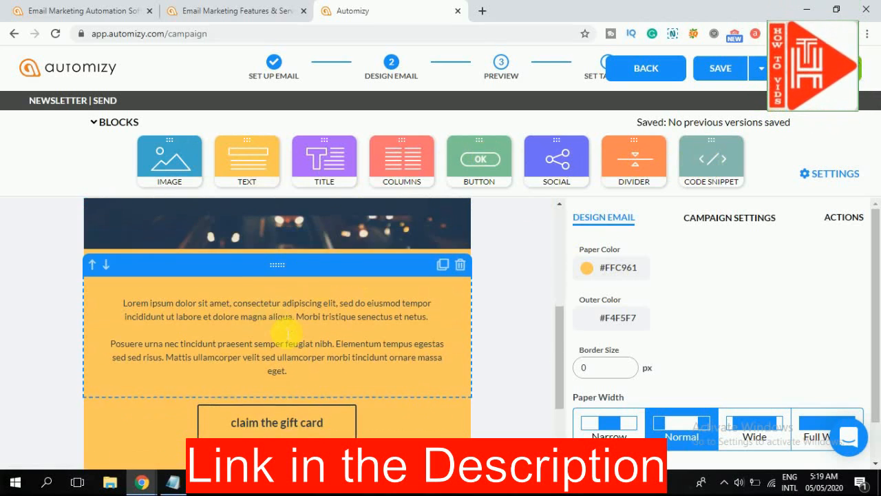
scroll(285, 336, down, 2)
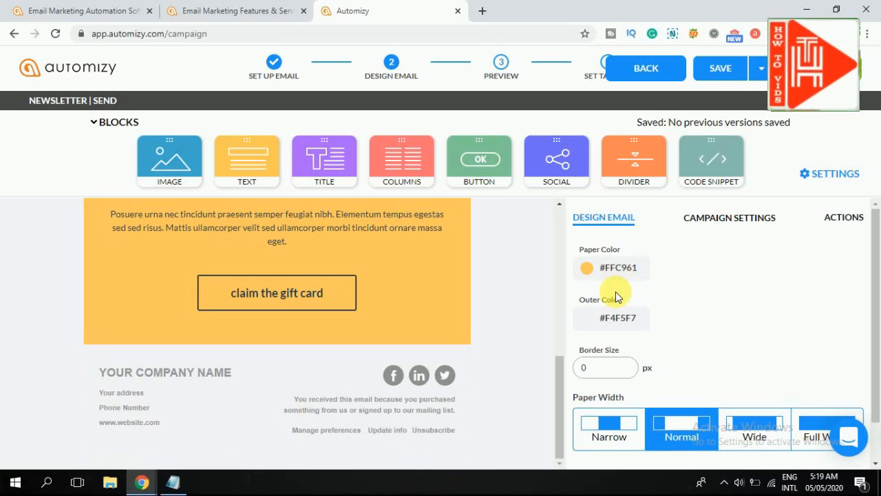
scroll(623, 331, down, 1)
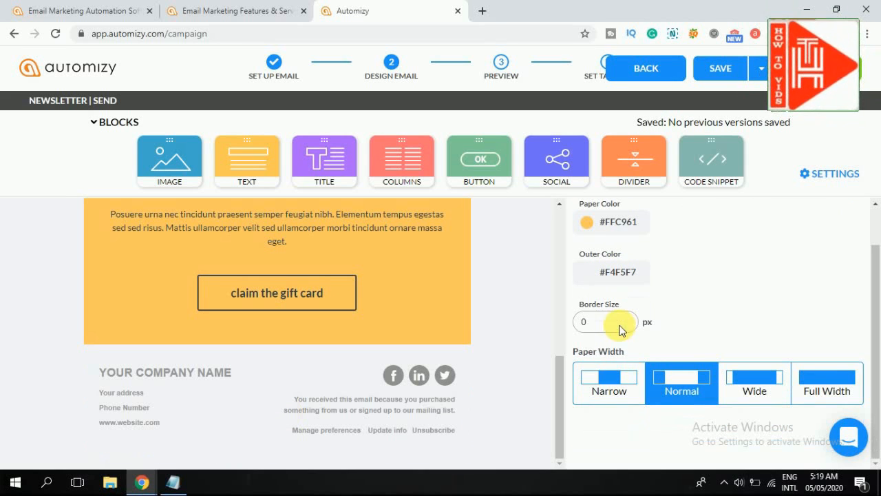
click(616, 389)
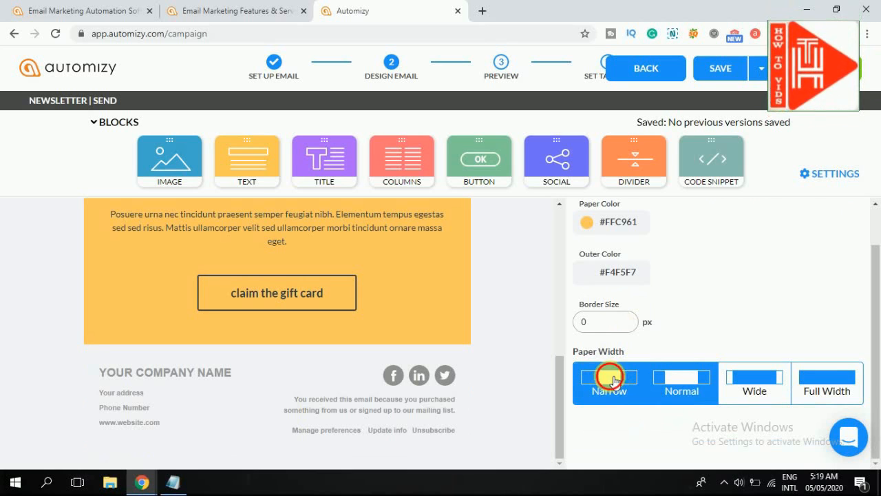
click(669, 378)
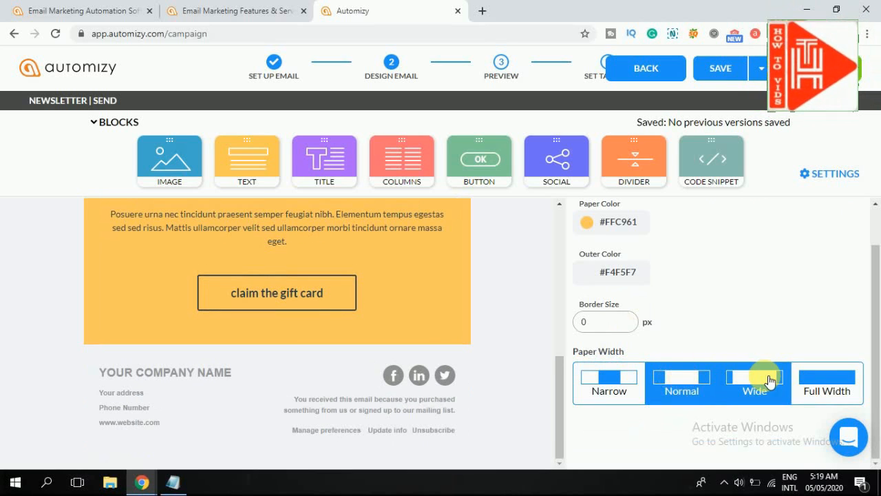
click(769, 381)
click(813, 378)
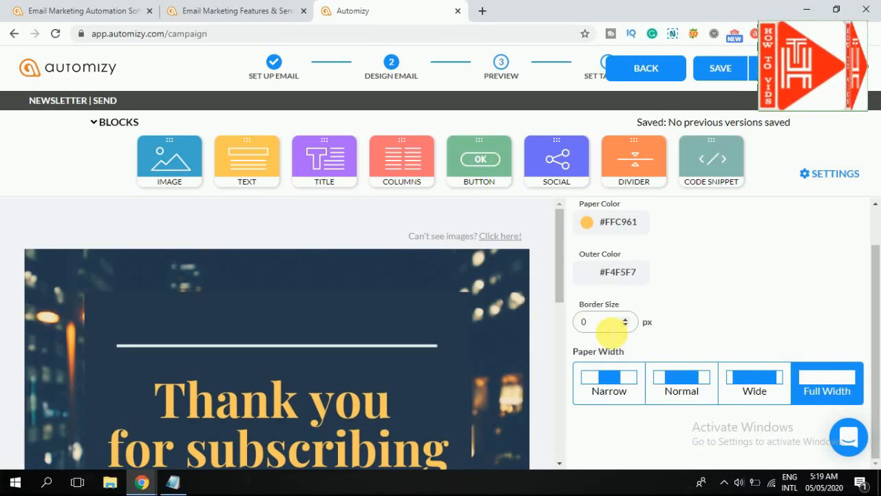
- Look at the design actions and review the email in the mobile preview
scroll(610, 331, up, 5)
click(844, 220)
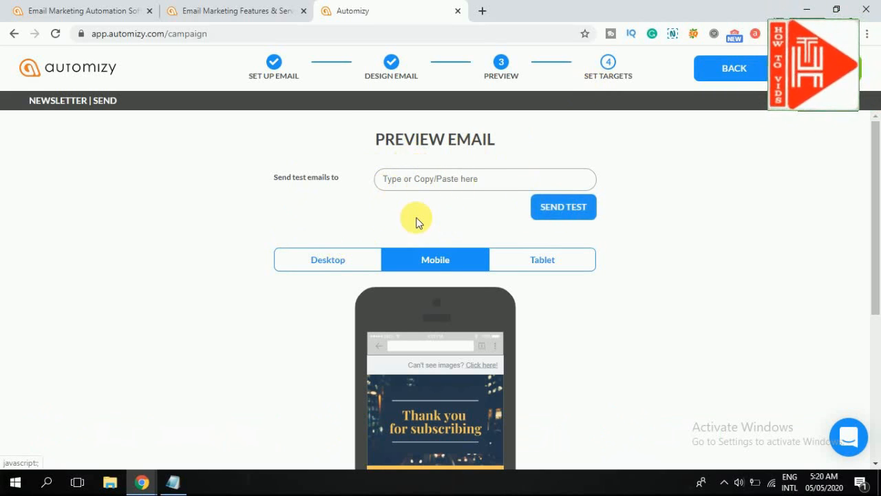
scroll(415, 218, down, 3)
scroll(416, 221, down, 1)
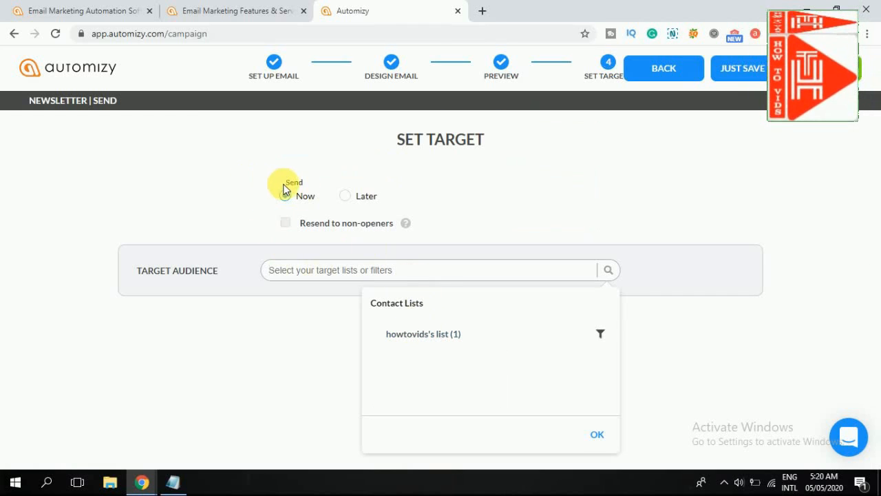
- Set the newsletter to send later to howtovids's list and save the campaign without sending it
click(345, 196)
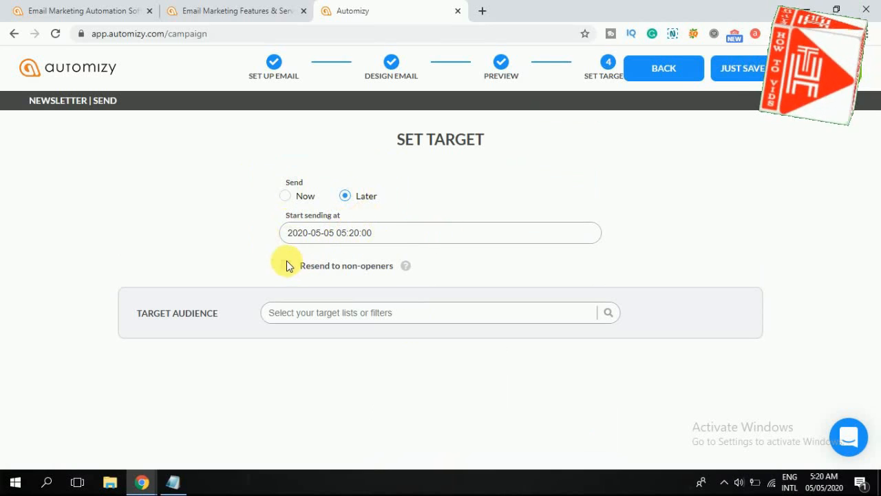
click(324, 312)
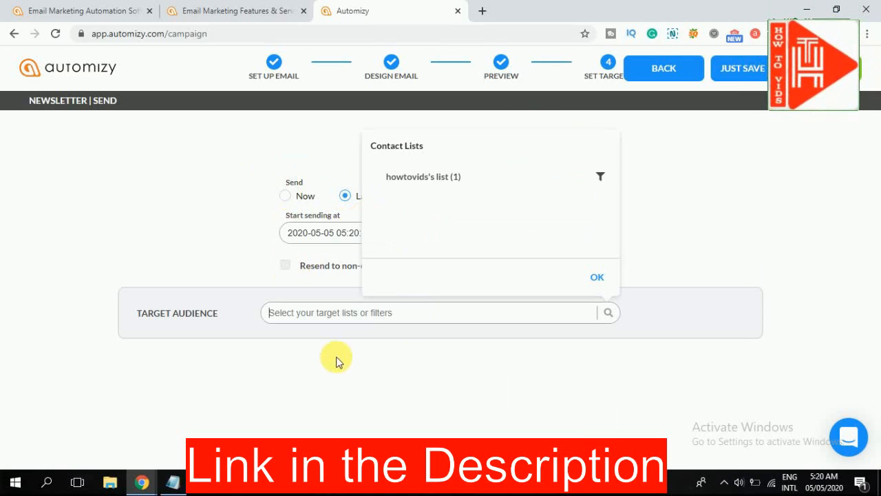
click(459, 185)
click(534, 281)
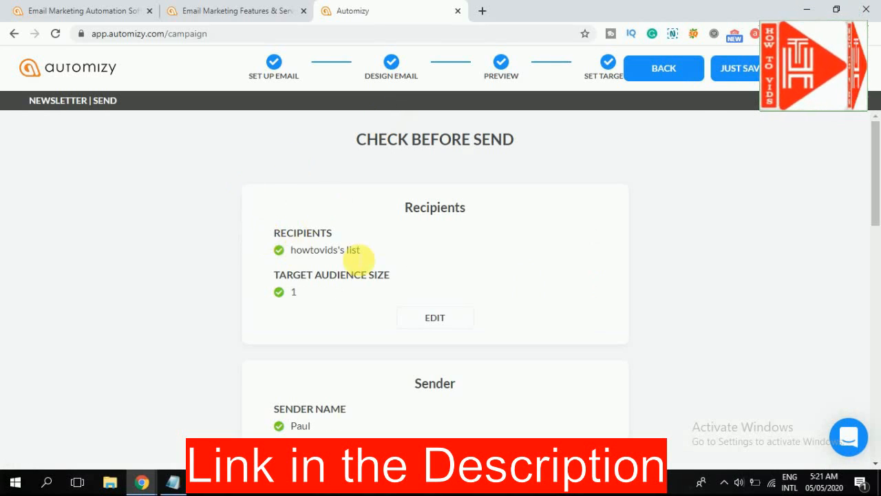
click(740, 69)
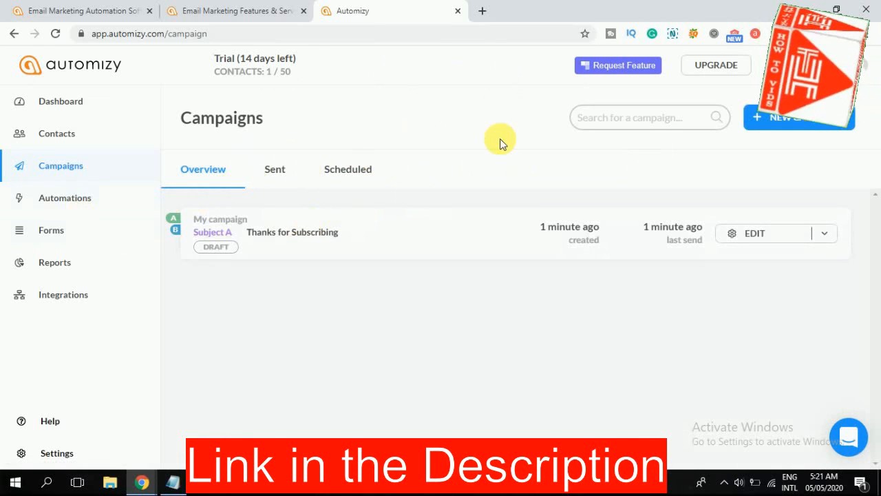
- Create an automation from the Welcome New Subscribers (Simple) template after browsing the available blueprints
click(69, 199)
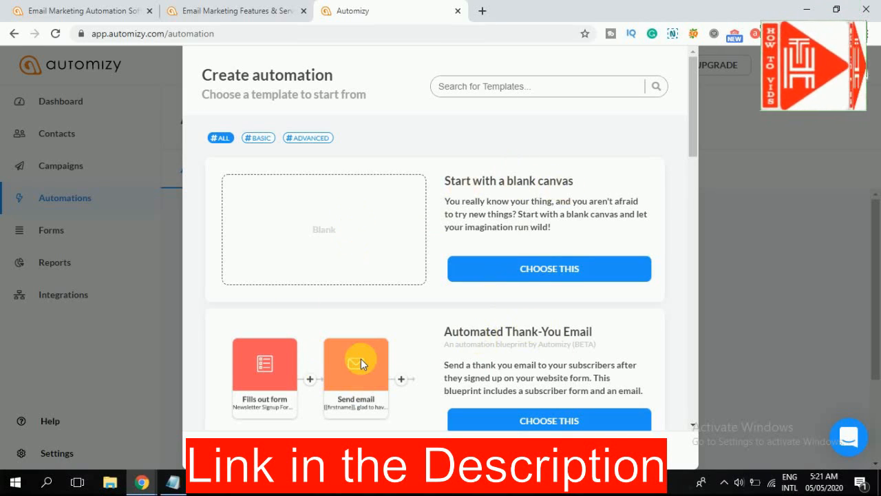
scroll(361, 359, down, 3)
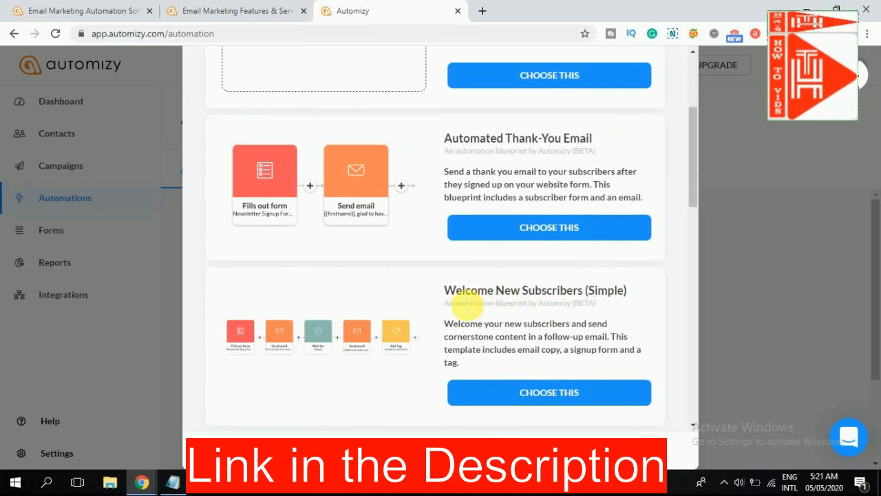
scroll(419, 315, down, 3)
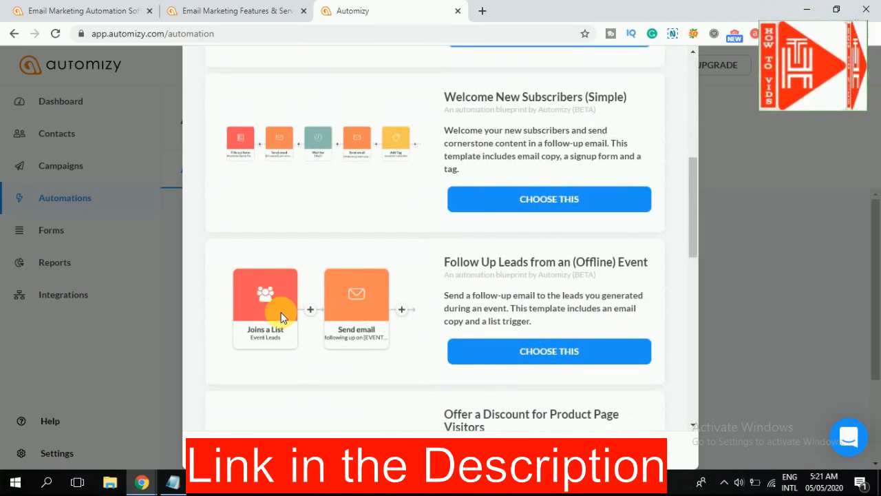
scroll(341, 304, down, 3)
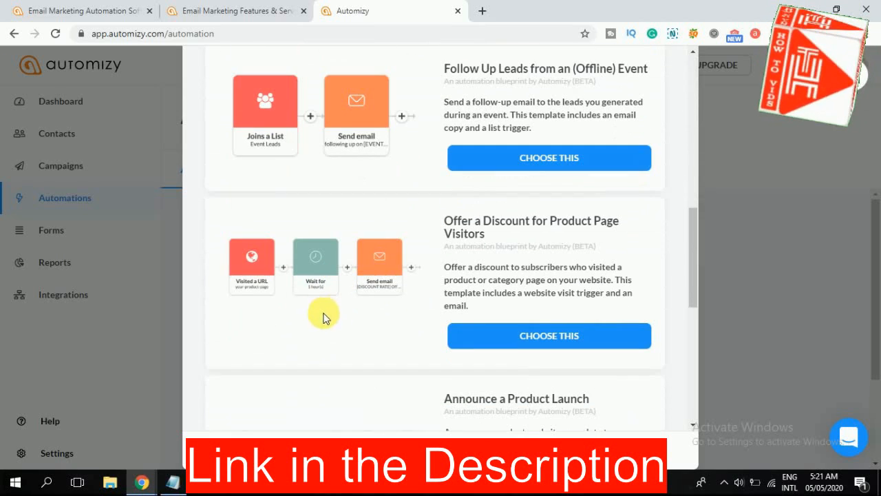
scroll(416, 334, down, 5)
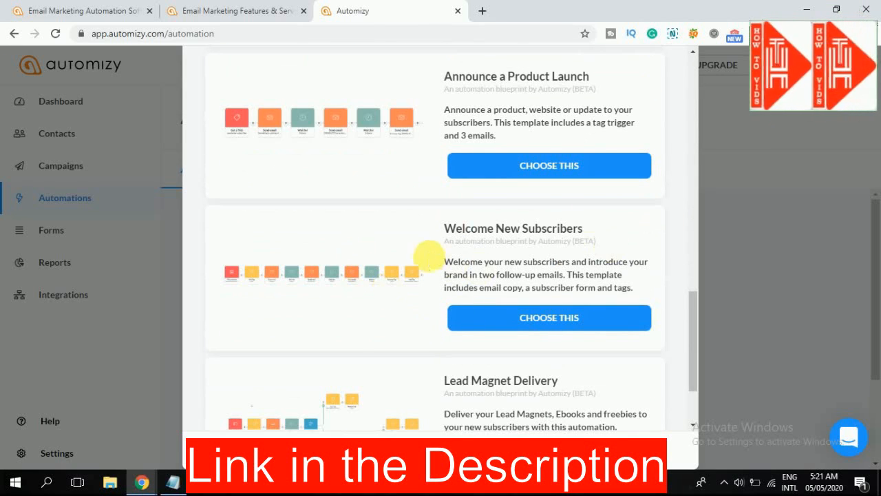
scroll(427, 258, down, 2)
scroll(428, 260, up, 5)
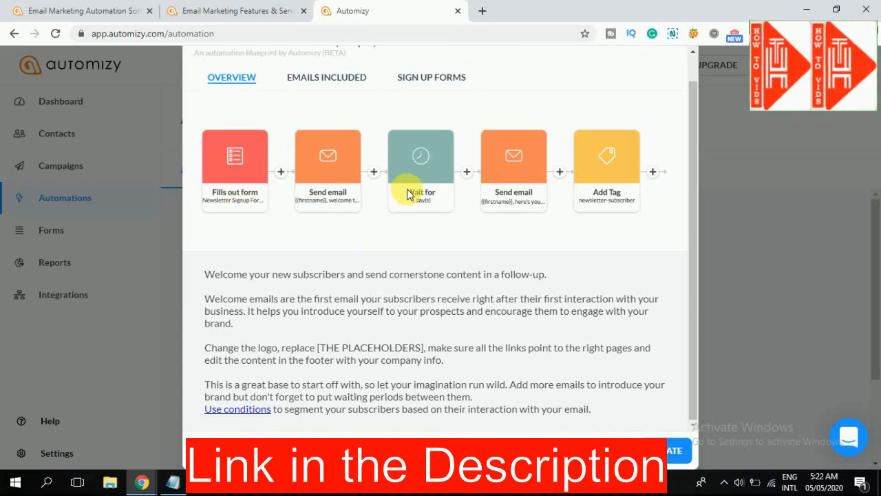
click(680, 457)
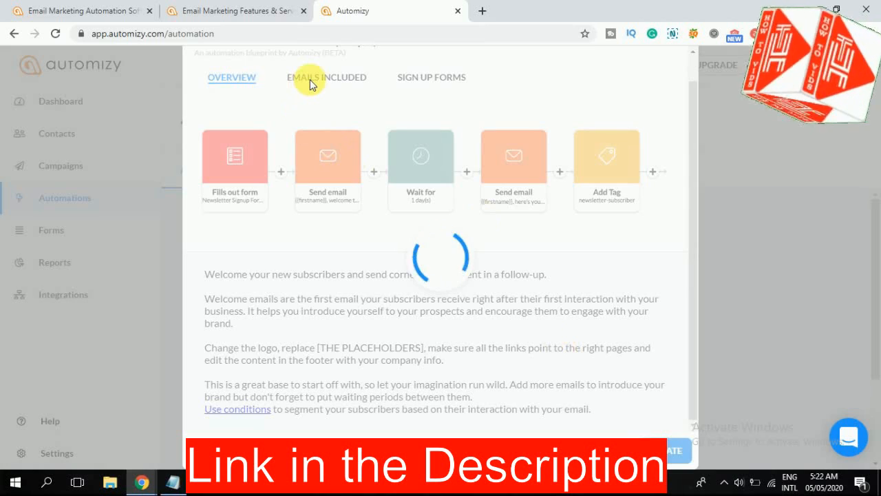
click(305, 35)
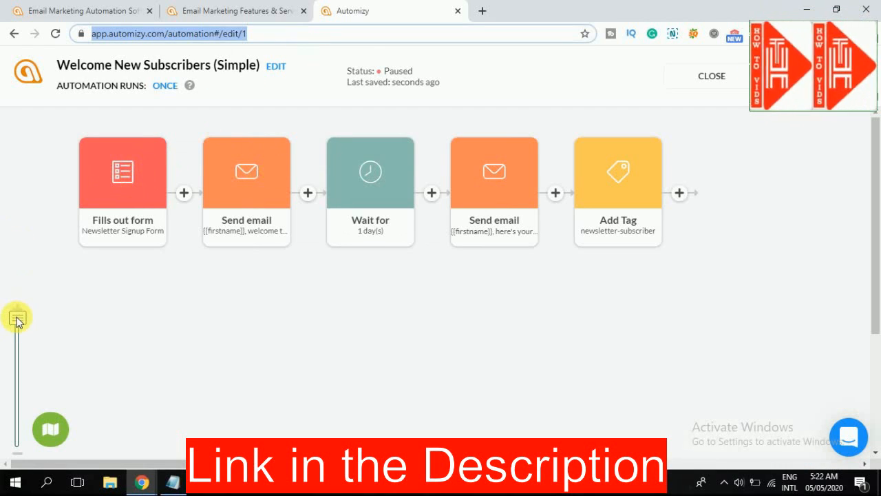
- Create a form in the Basic style for the Fills out form trigger and connect it to a contact list
click(132, 183)
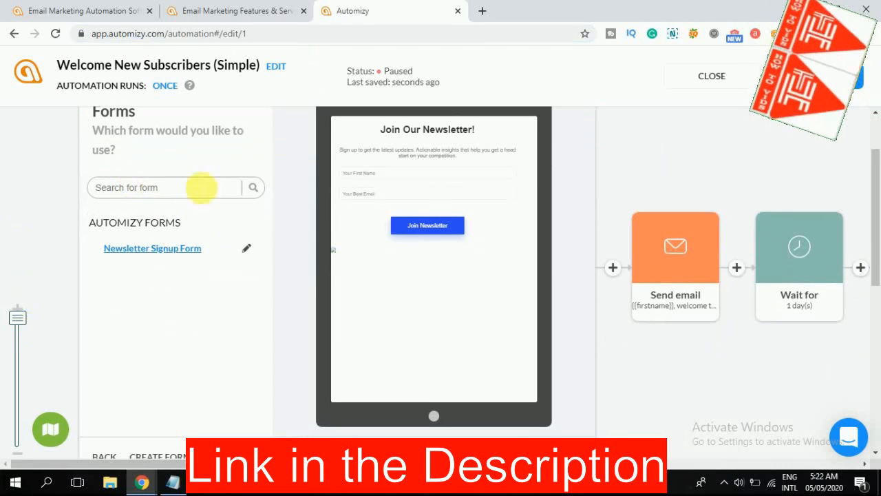
scroll(154, 318, down, 2)
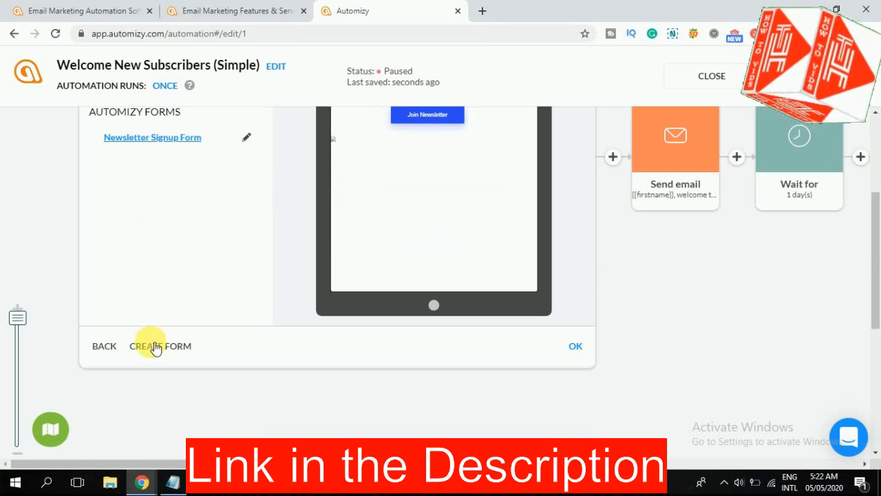
click(155, 347)
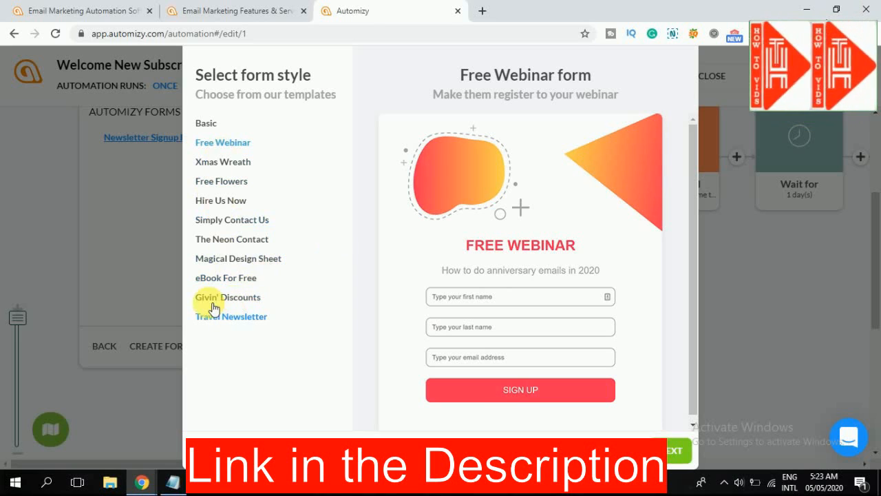
click(204, 122)
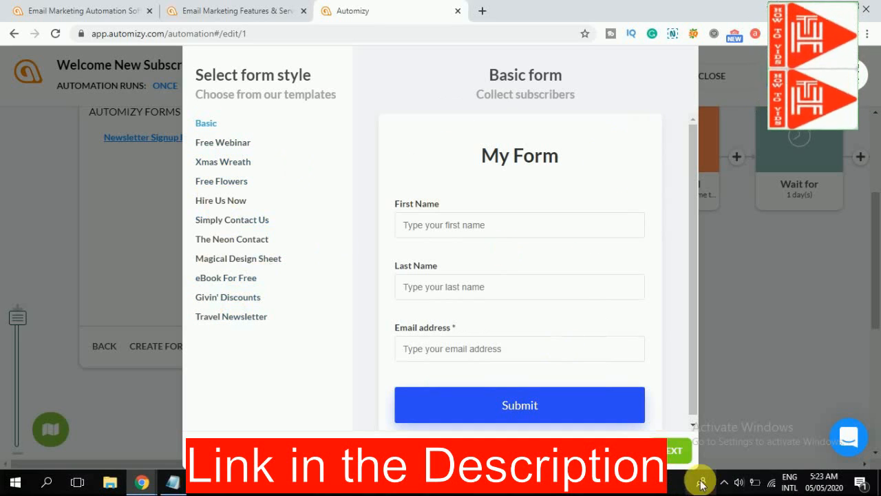
click(652, 407)
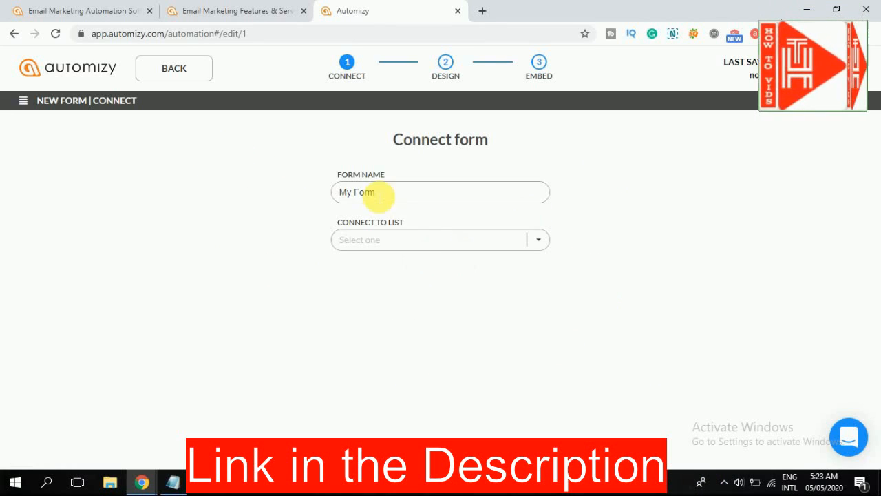
click(433, 242)
click(380, 326)
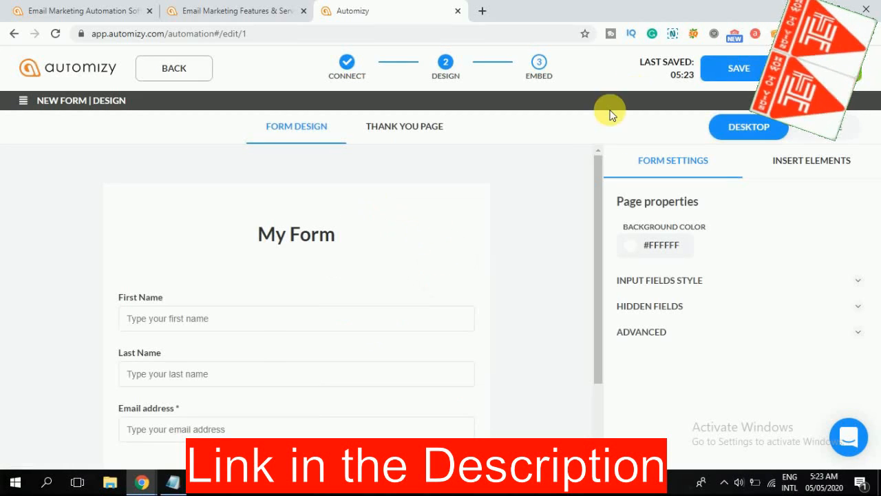
- Look through the form's layout and insertable elements, and check its thank-you page in mobile and desktop view
scroll(223, 321, down, 3)
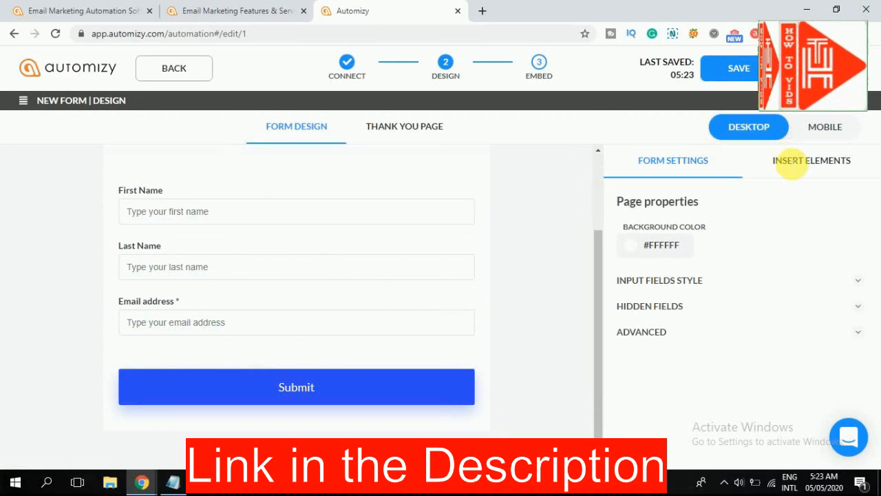
click(787, 160)
scroll(651, 324, down, 4)
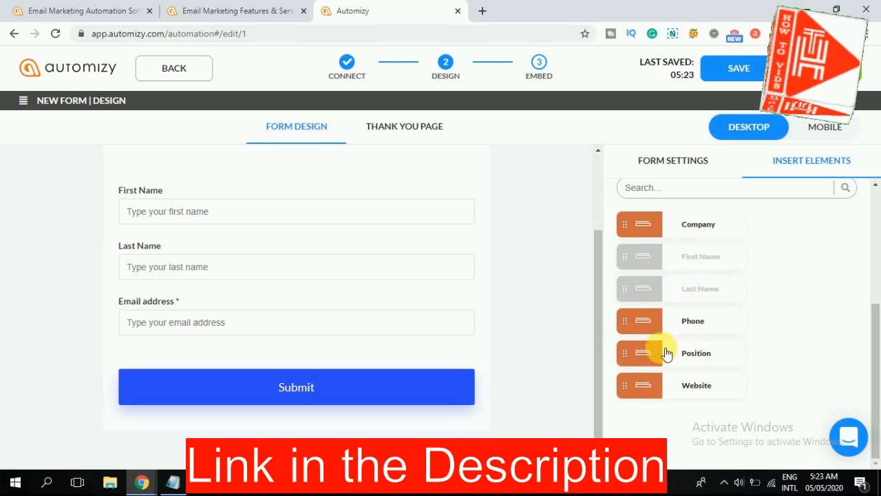
click(414, 127)
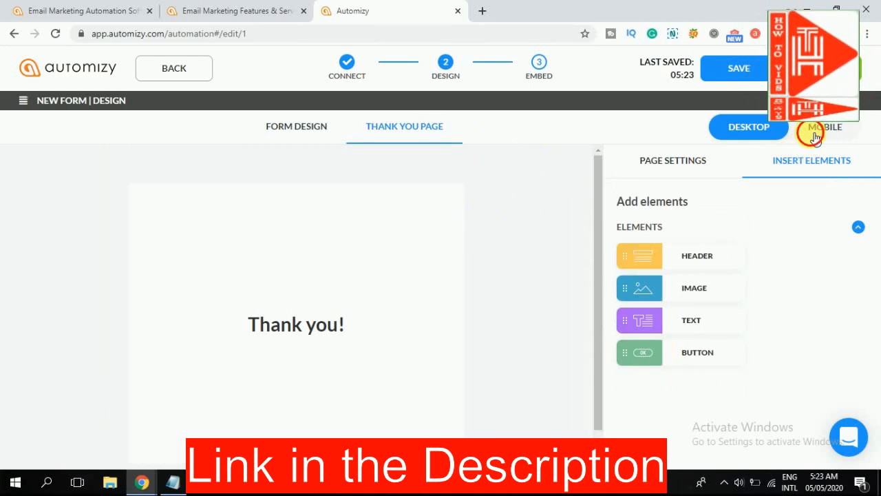
click(812, 130)
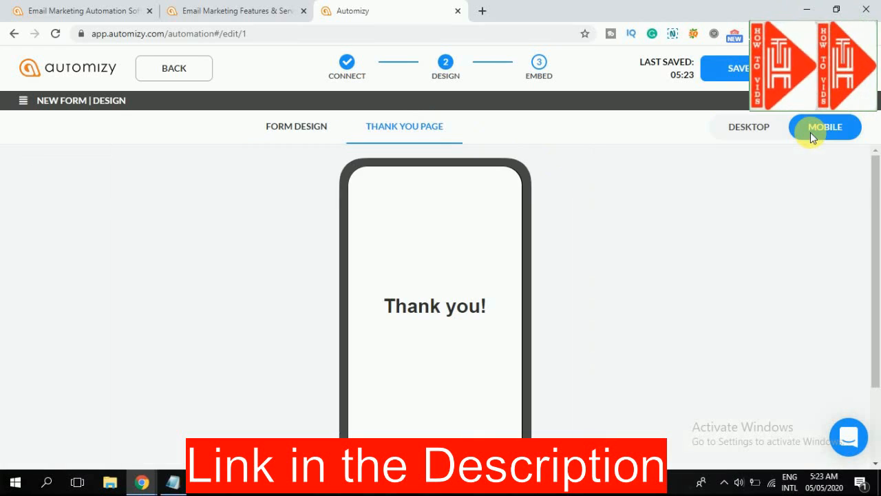
click(749, 135)
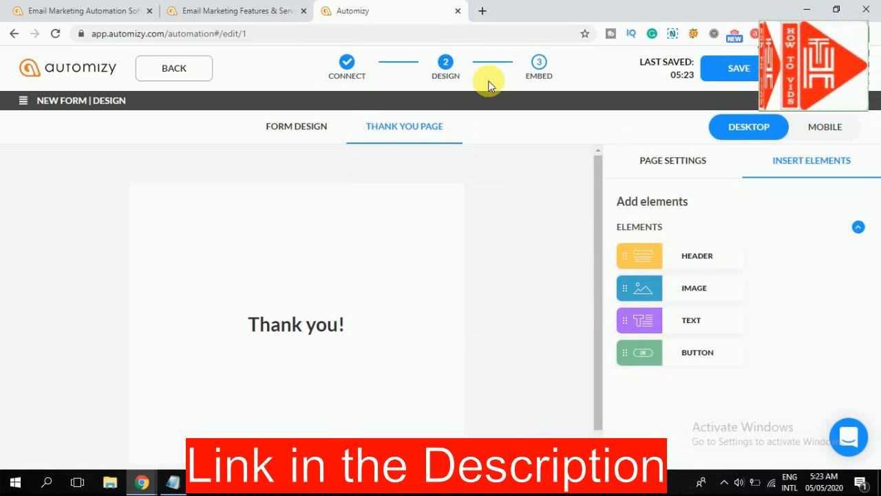
- Continue to the form's embed stage, look over the website script, and finish My Form as the automation's trigger form
click(720, 83)
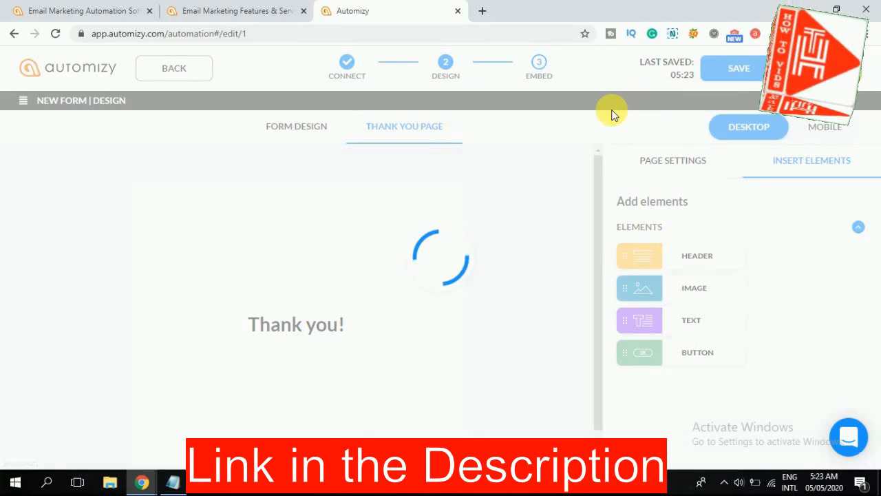
scroll(343, 293, down, 2)
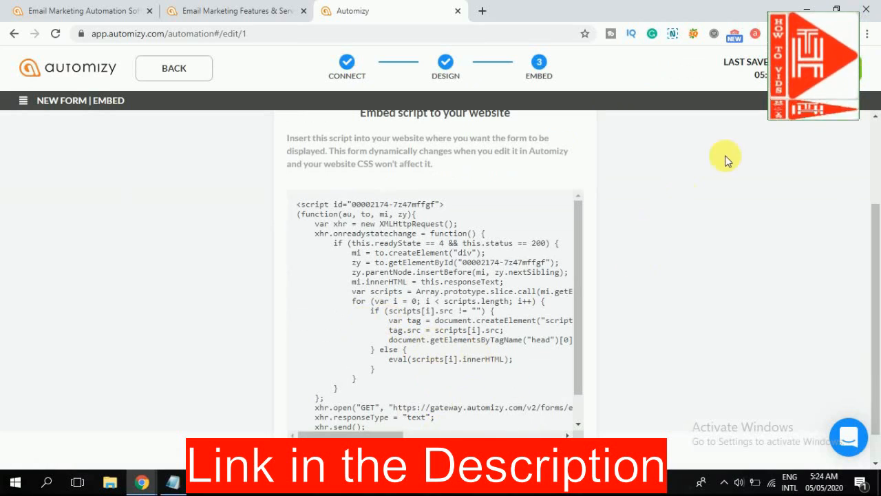
click(821, 69)
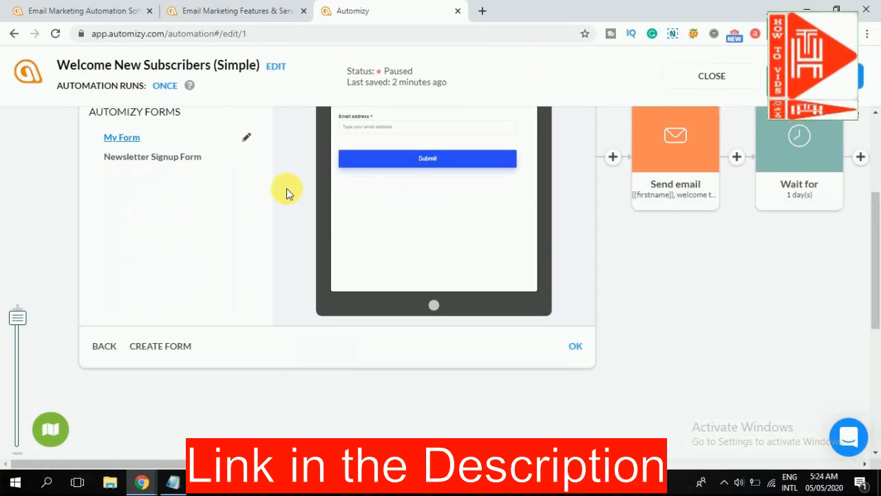
scroll(286, 188, up, 3)
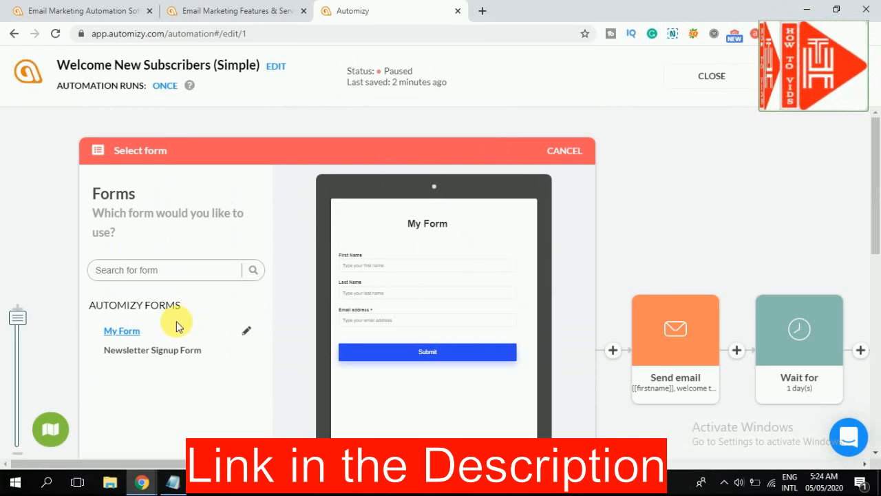
- Review the first Send email step's sender and subject settings and start the automation running
click(655, 297)
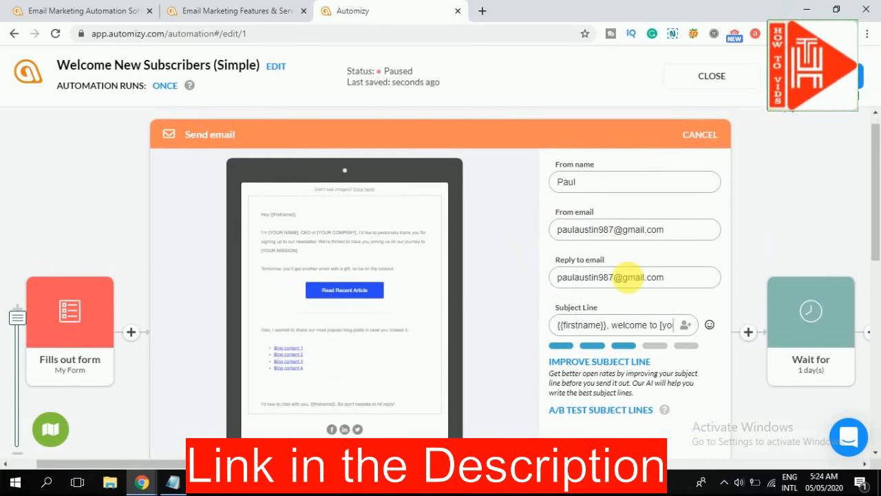
scroll(484, 290, down, 3)
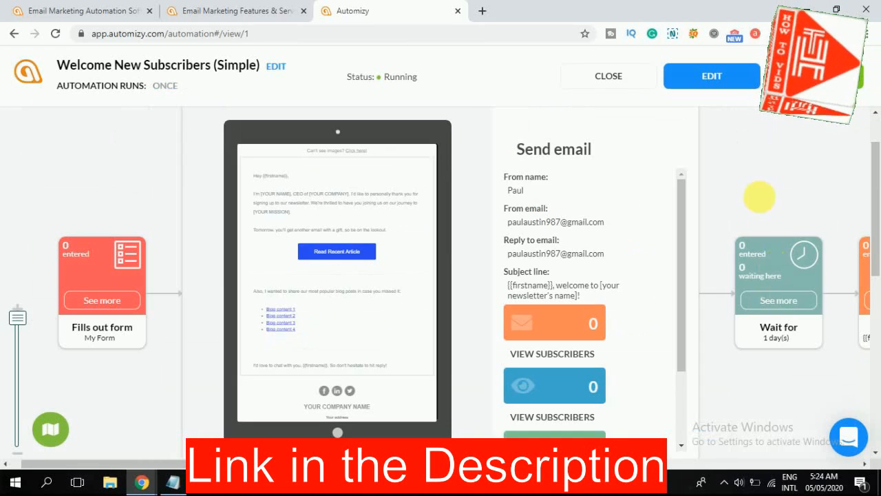
click(759, 194)
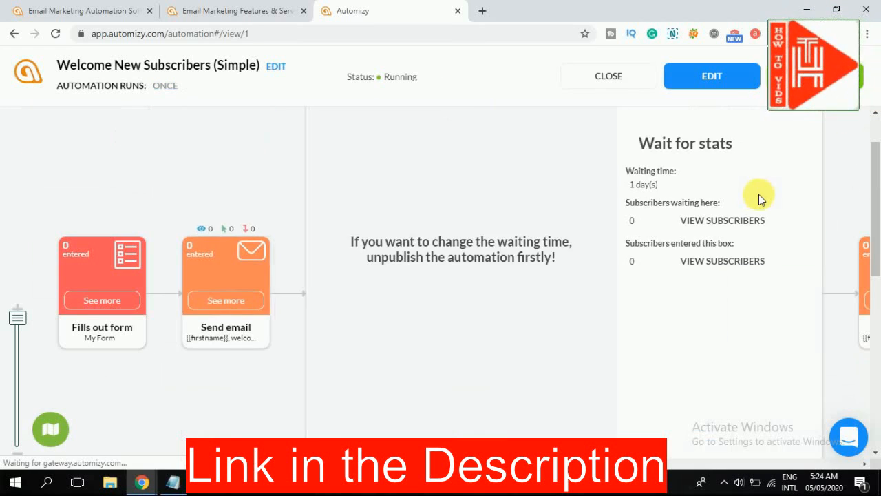
- Examine the statistics of the second Send email step and the Add Tag step in the running automation
scroll(522, 207, up, 1)
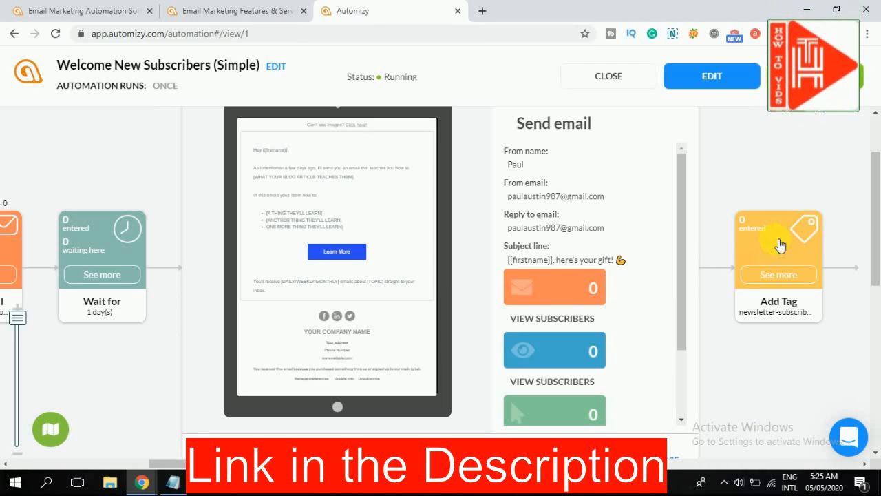
scroll(593, 265, down, 1)
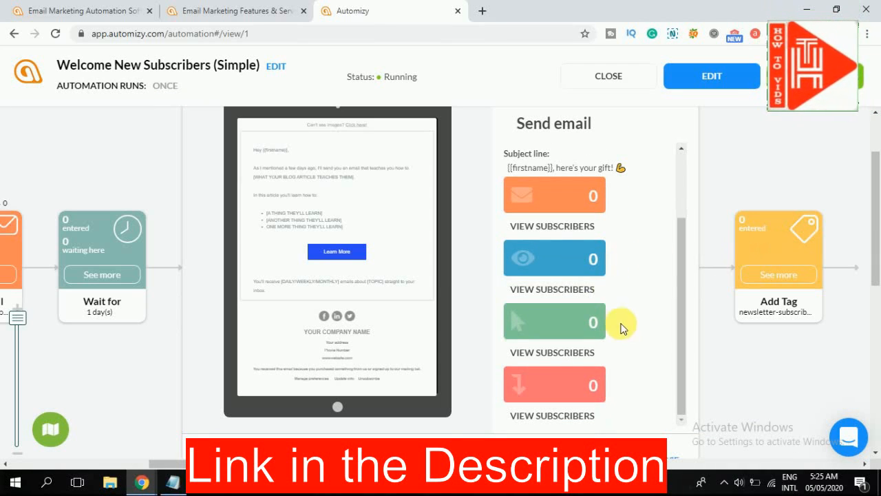
click(816, 238)
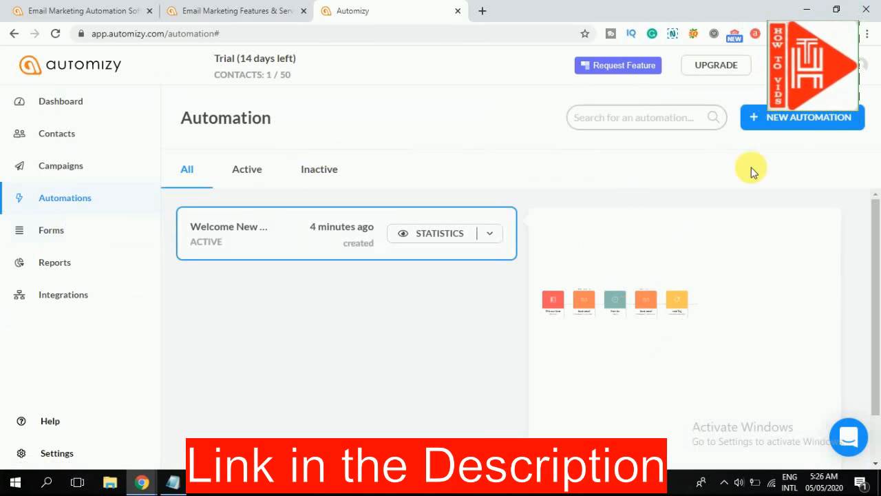
- View the forms section and the form reports
click(45, 235)
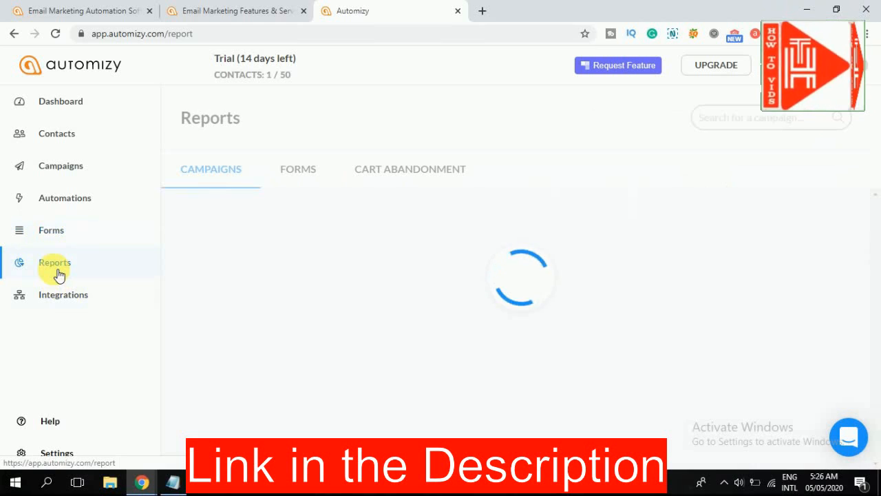
click(307, 172)
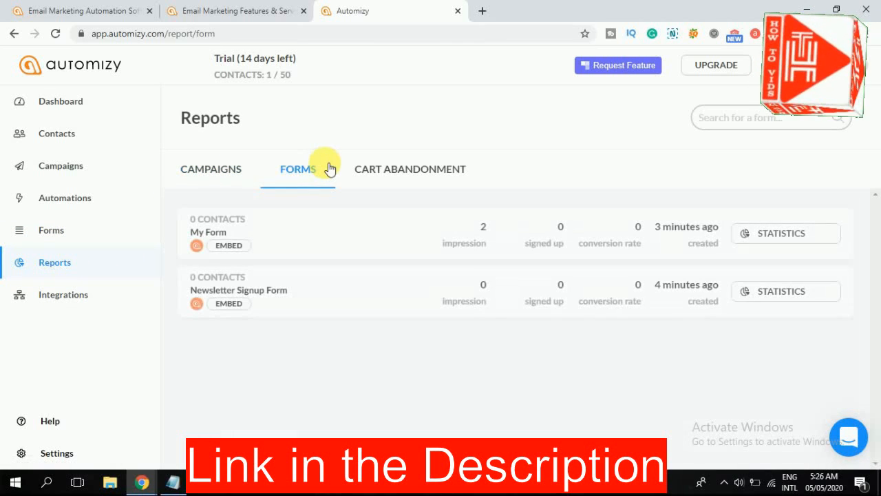
- View the cart abandonment report and the Shopify store connection form, and close the form without connecting
click(385, 169)
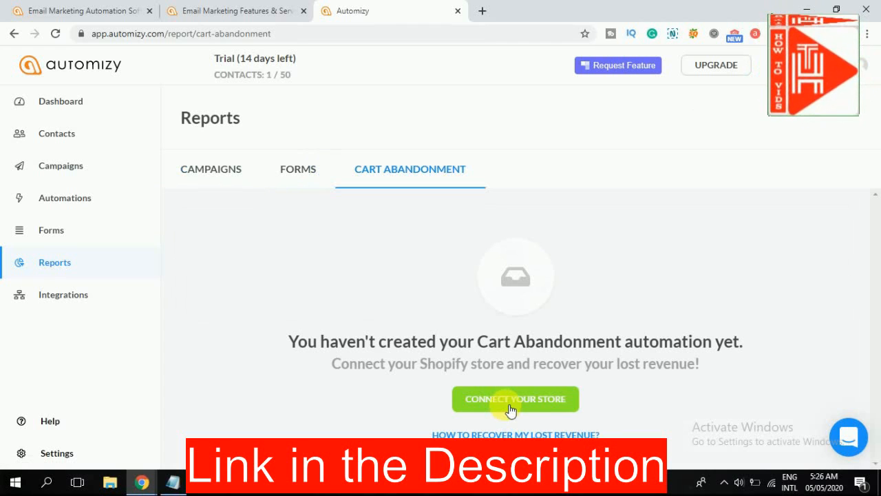
click(510, 406)
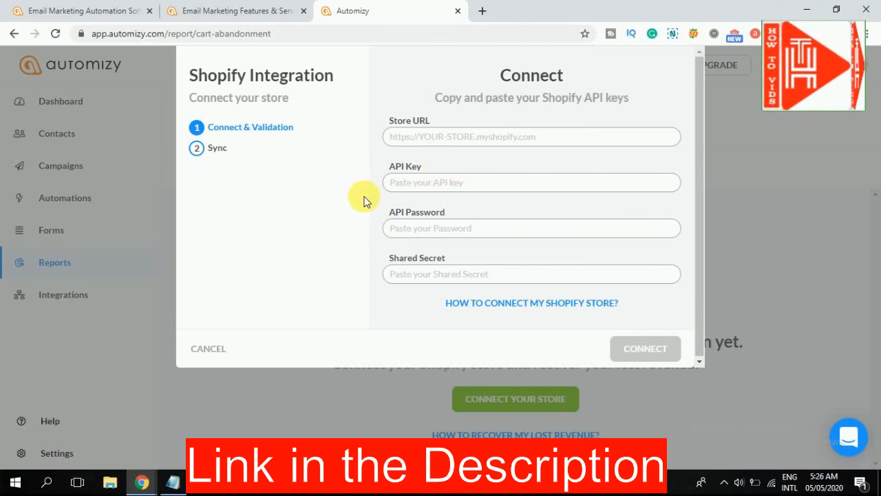
click(796, 307)
- Look through the available featured and third-party integrations to the end of the list
click(119, 298)
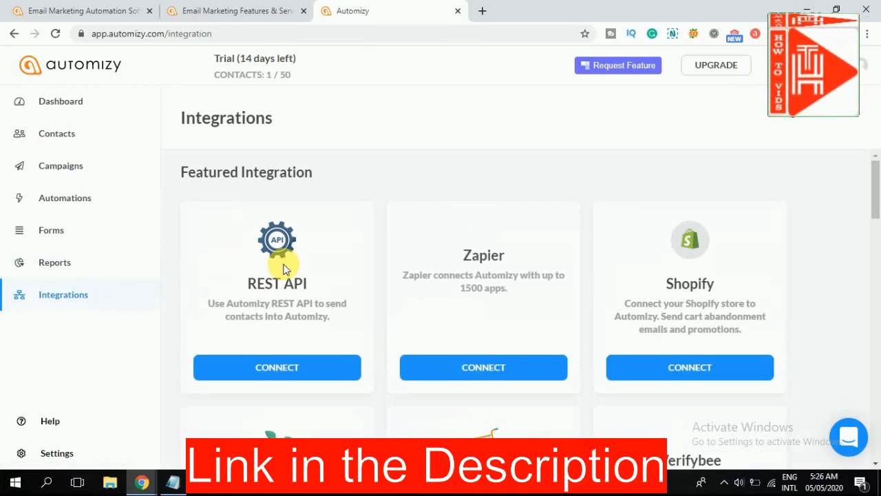
scroll(606, 297, down, 1)
scroll(607, 300, down, 2)
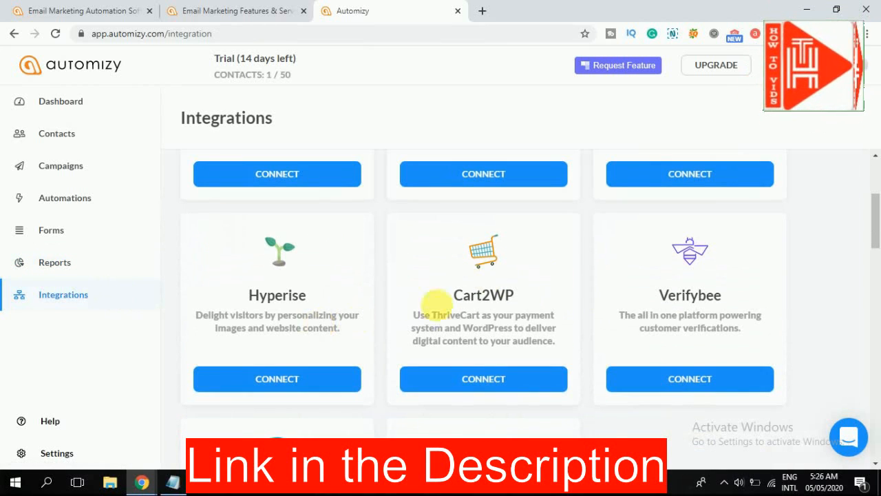
scroll(345, 368, down, 2)
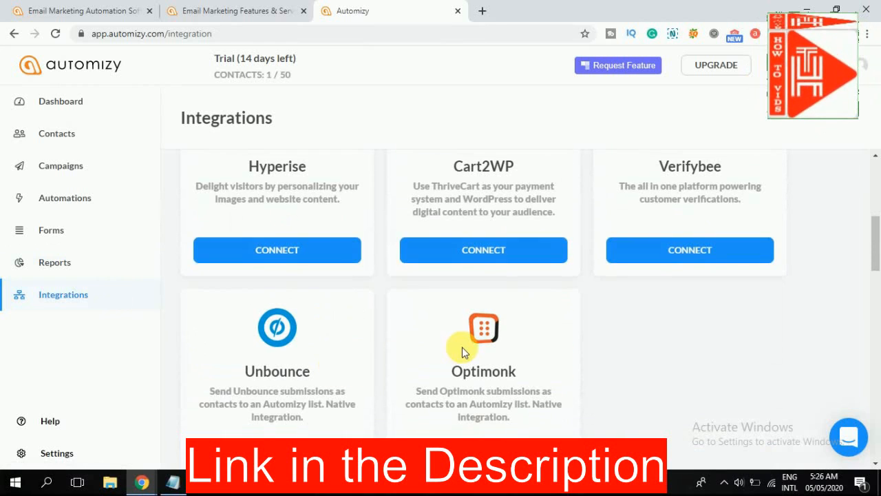
scroll(462, 349, down, 5)
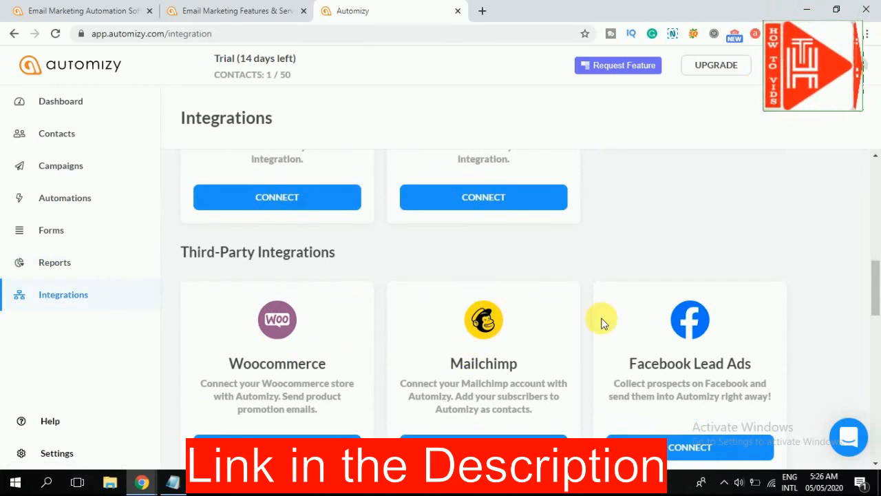
scroll(637, 335, down, 4)
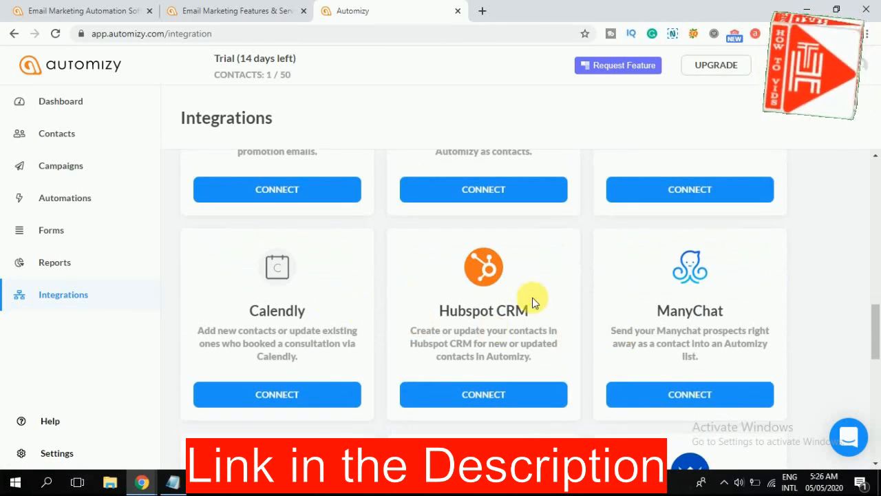
scroll(666, 321, down, 10)
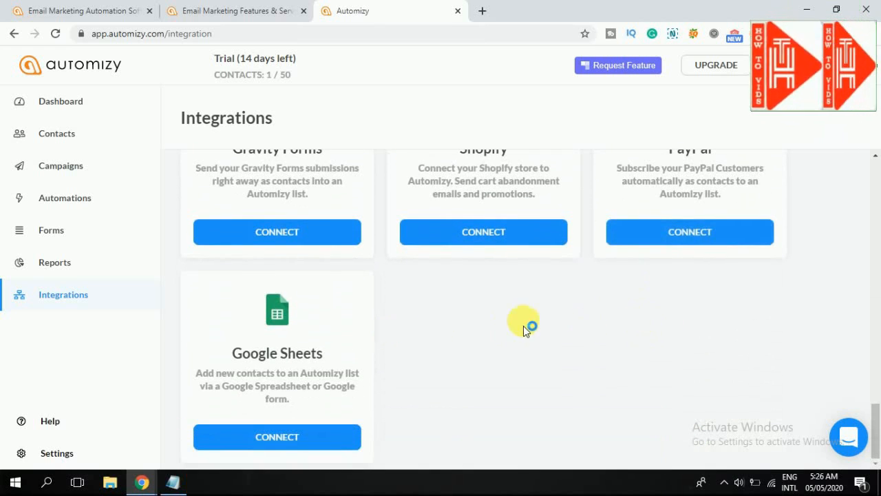
- Show the account's available settings options
click(68, 460)
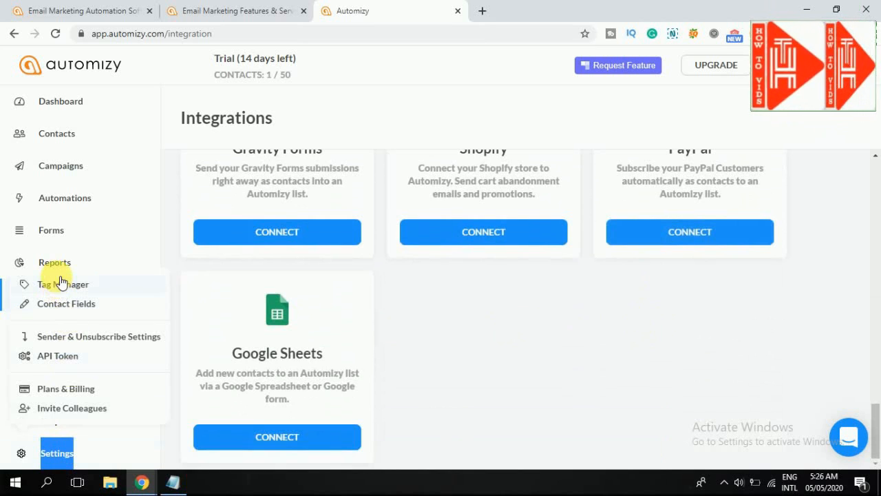